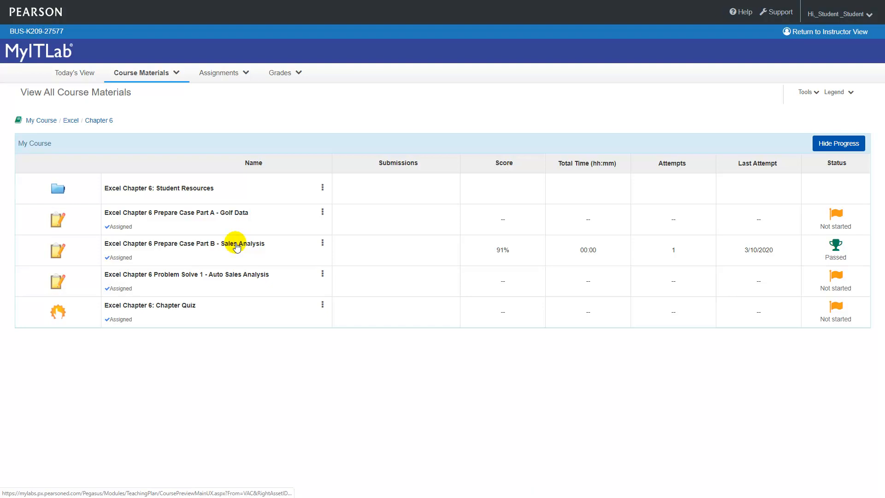
Open the Excel Chapter 6 Prepare Case Part B - Sales Analysis assignment and download its instructions document and starting workbook.
click(236, 244)
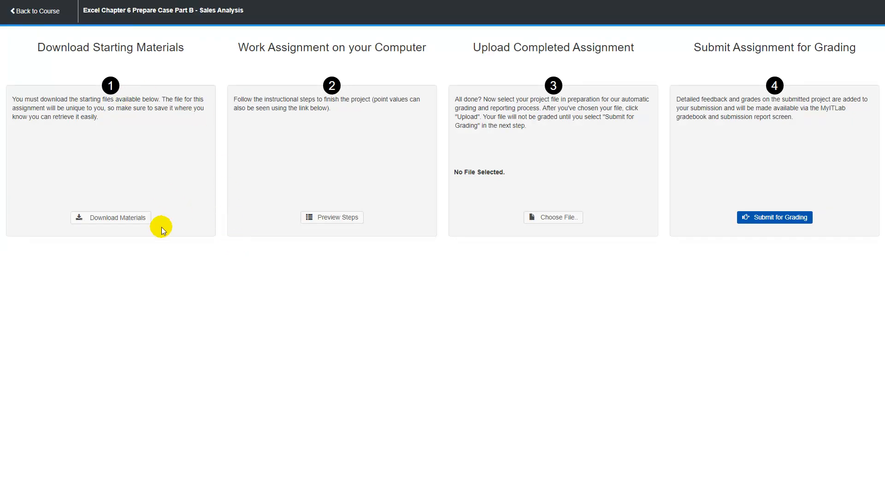
click(114, 219)
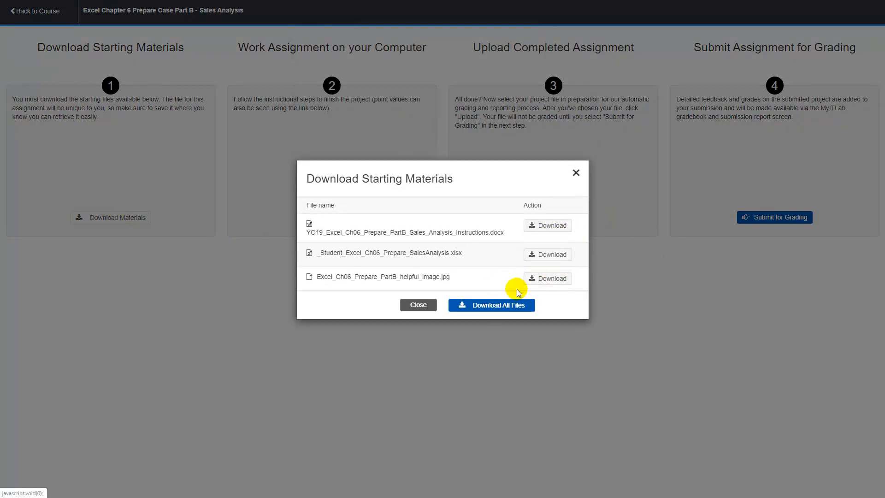
click(541, 228)
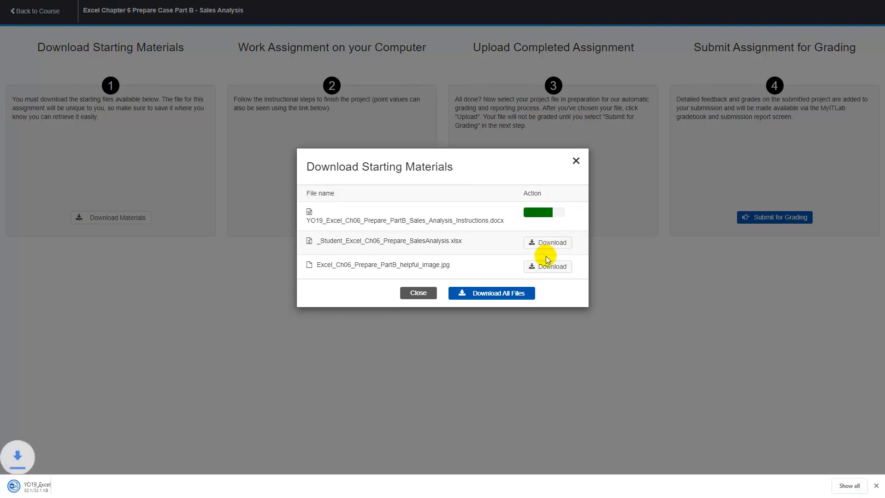
click(549, 243)
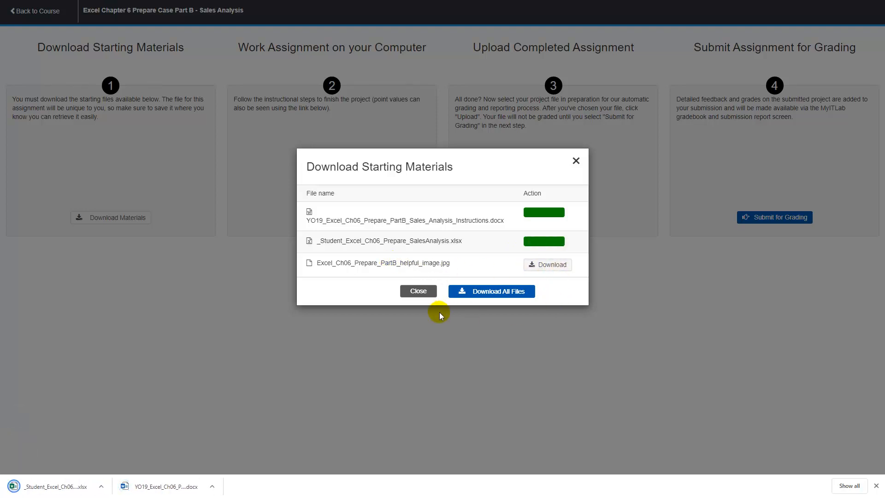
click(418, 291)
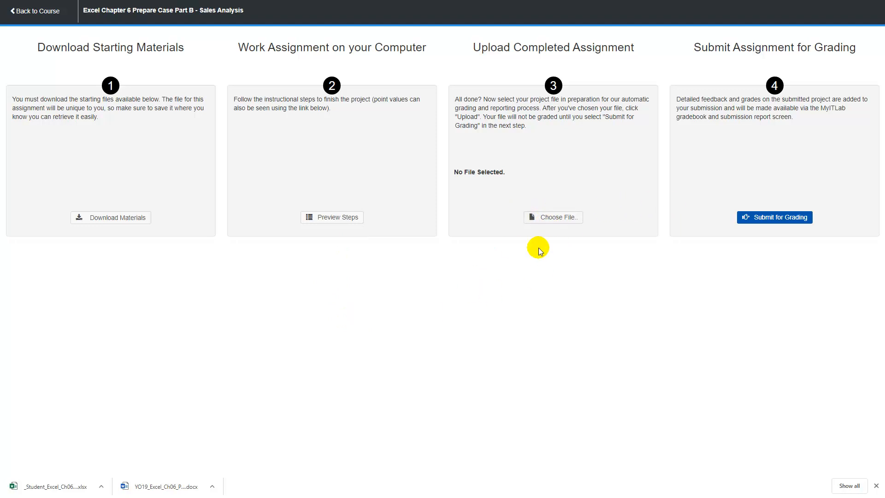
Open the downloaded instructions document and SalesAnalysis workbook, and enable editing in the instructions document.
click(163, 485)
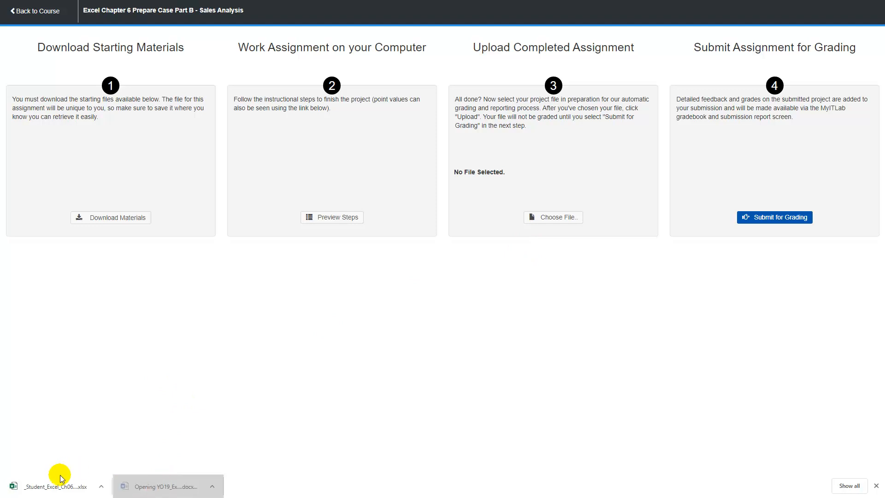
click(51, 486)
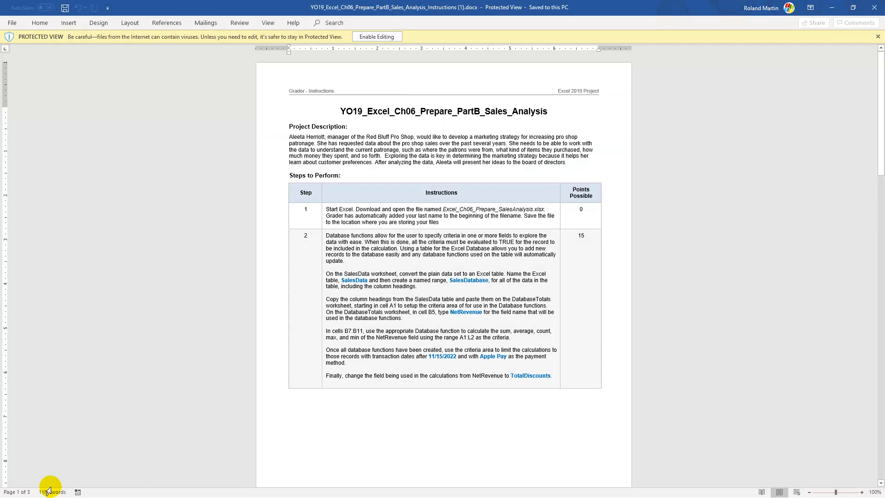
click(386, 36)
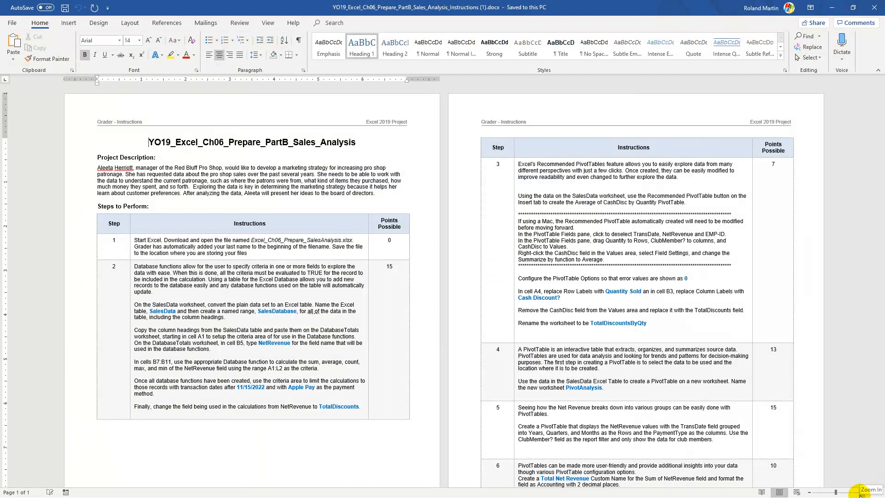
Enlarge the instructions to 230% and read from the project description through step 2.
click(860, 495)
click(860, 496)
click(860, 495)
click(859, 495)
click(860, 495)
click(860, 496)
click(859, 496)
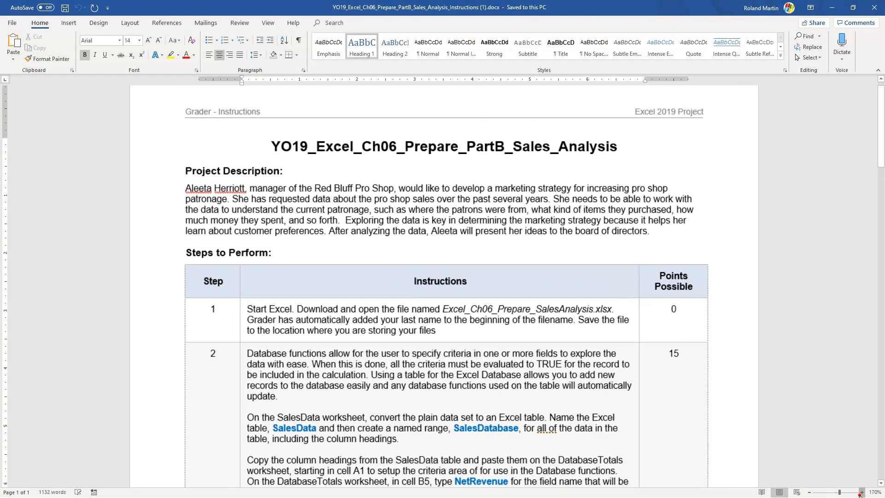
click(860, 495)
click(860, 495)
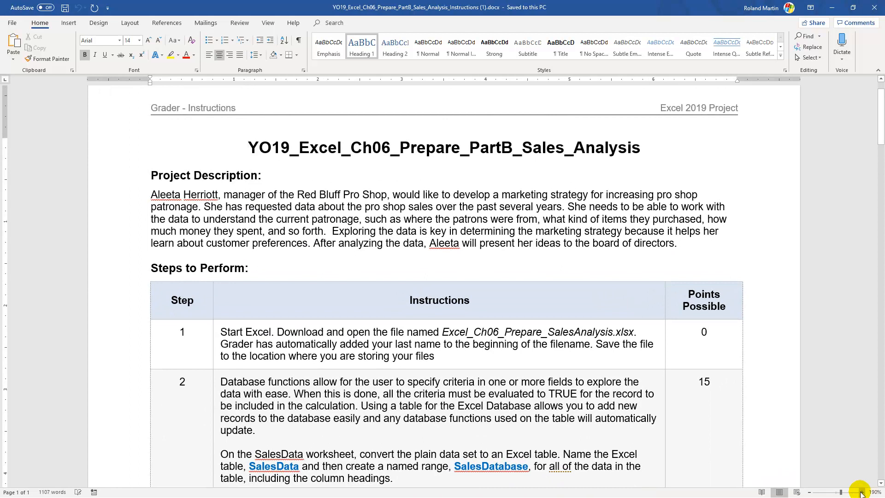
click(860, 495)
click(860, 495)
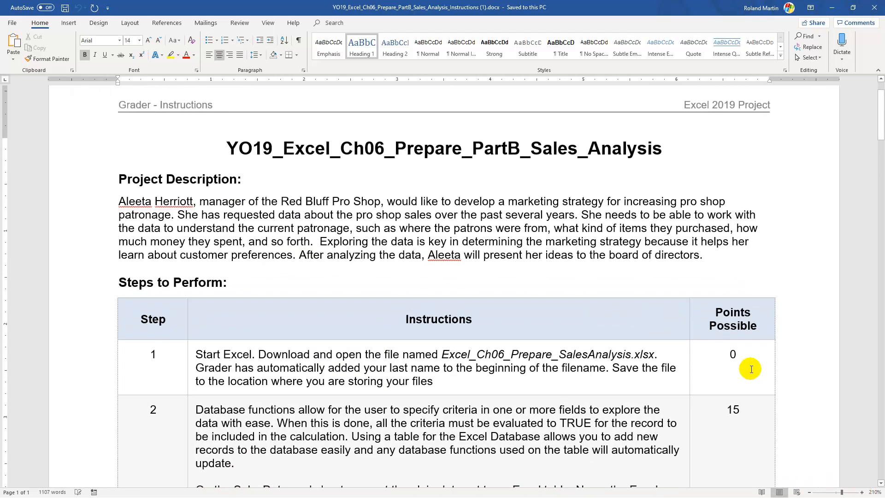
click(862, 492)
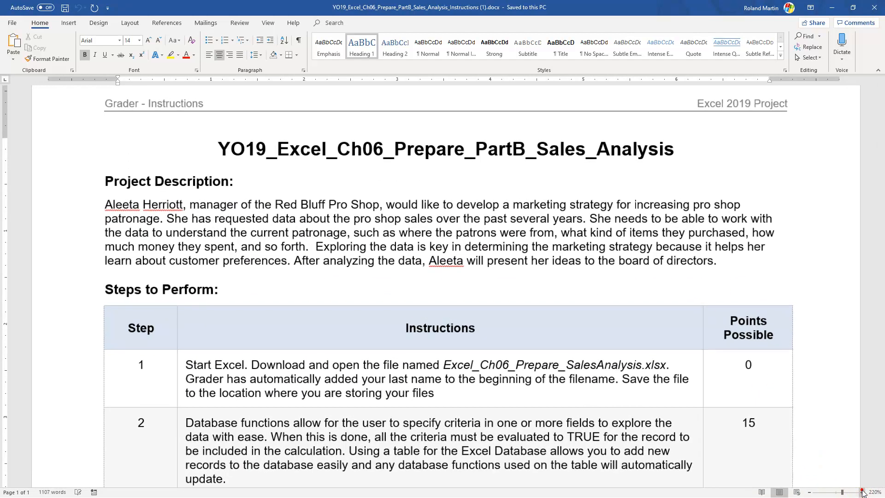
click(862, 492)
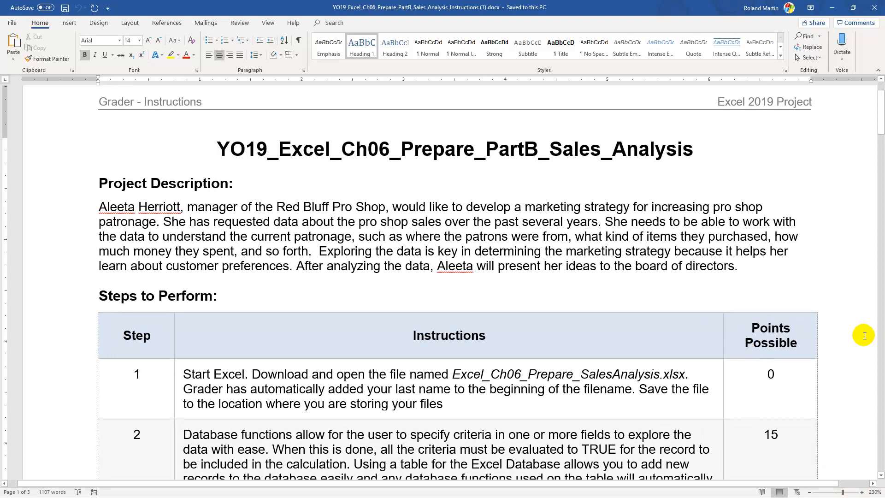
drag(881, 106, 881, 139)
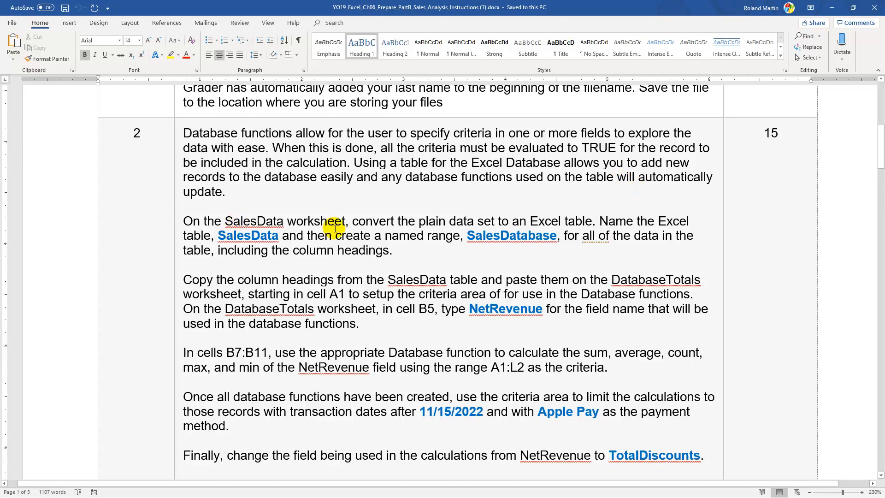
Switch to the SalesAnalysis workbook in Excel, enable editing, and recheck step 2 of the Word instructions.
key(alt+Tab)
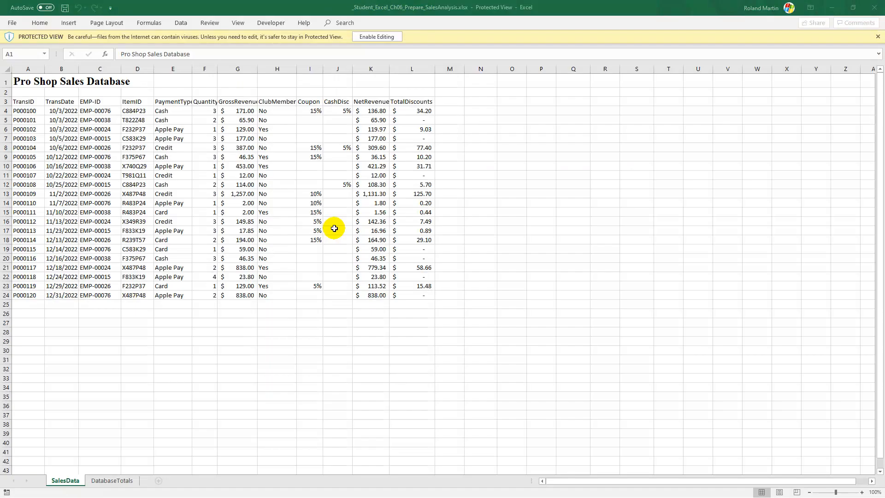
click(374, 39)
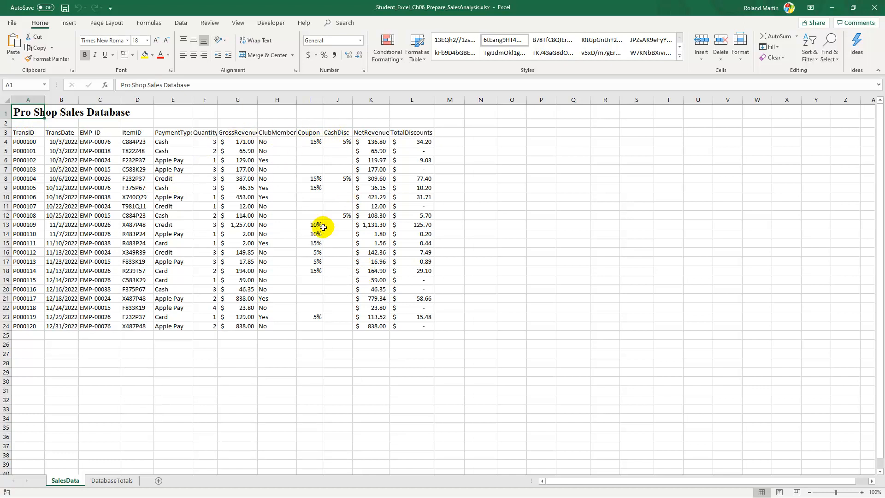
key(alt+Tab)
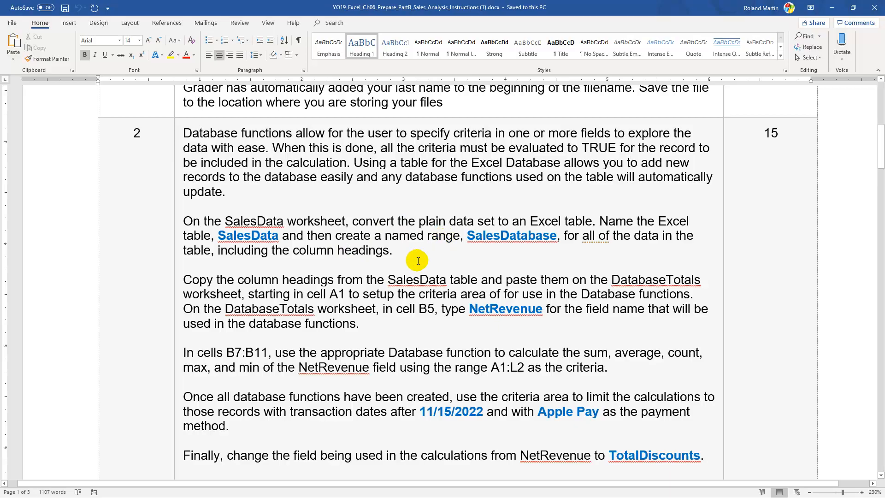
key(alt+Tab)
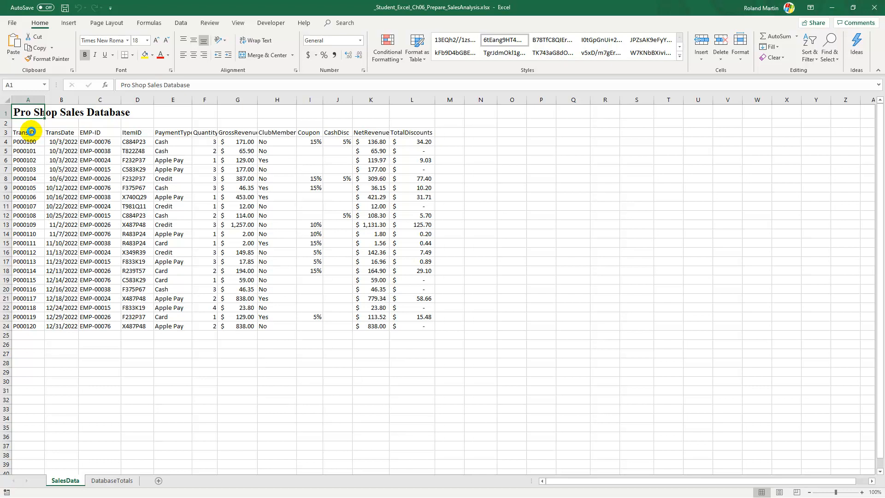
Convert the SalesData range A3:L24 into an Excel table with headers.
click(30, 132)
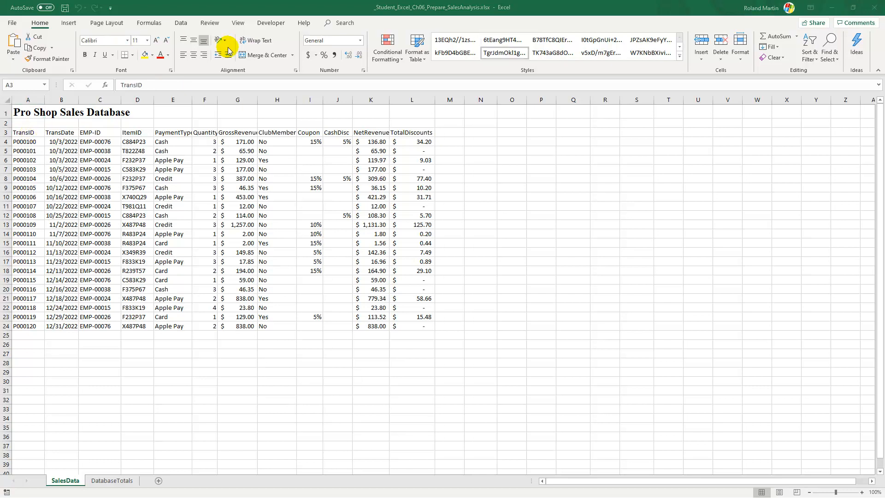
click(27, 132)
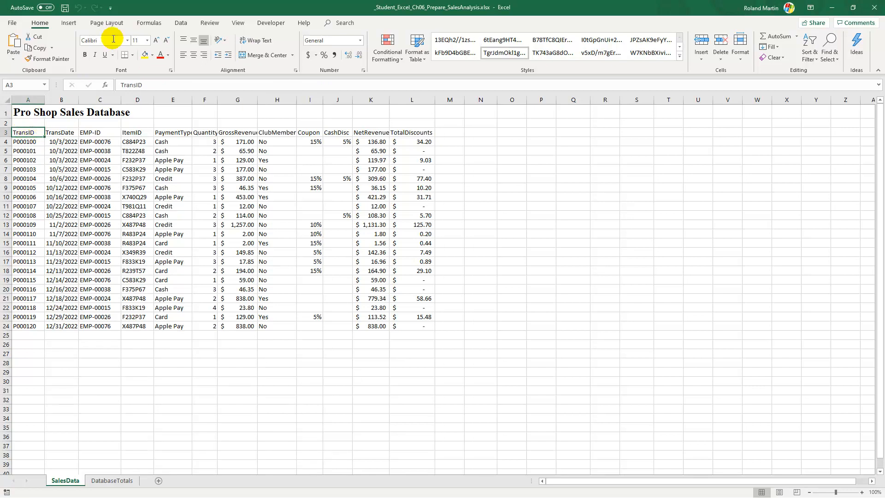
click(69, 24)
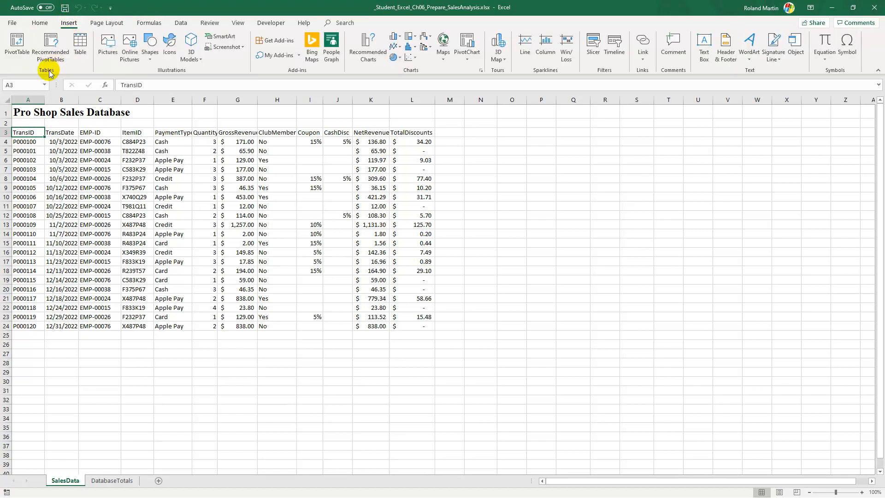
click(78, 48)
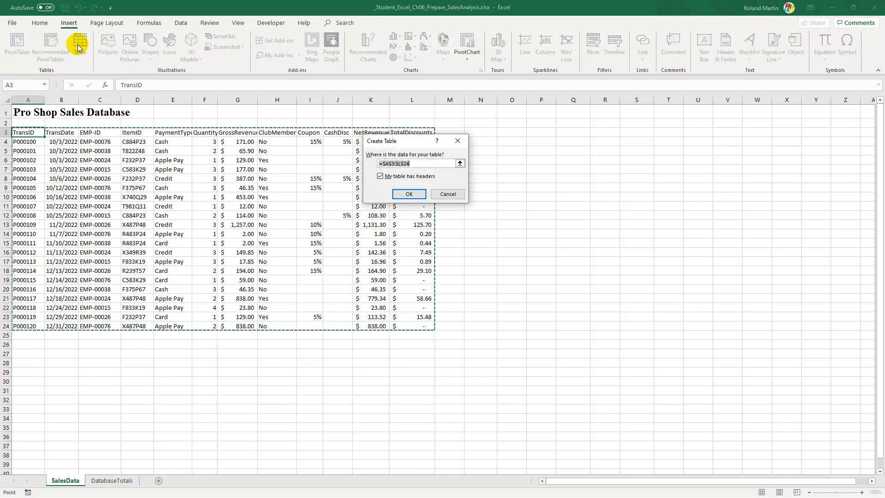
click(409, 194)
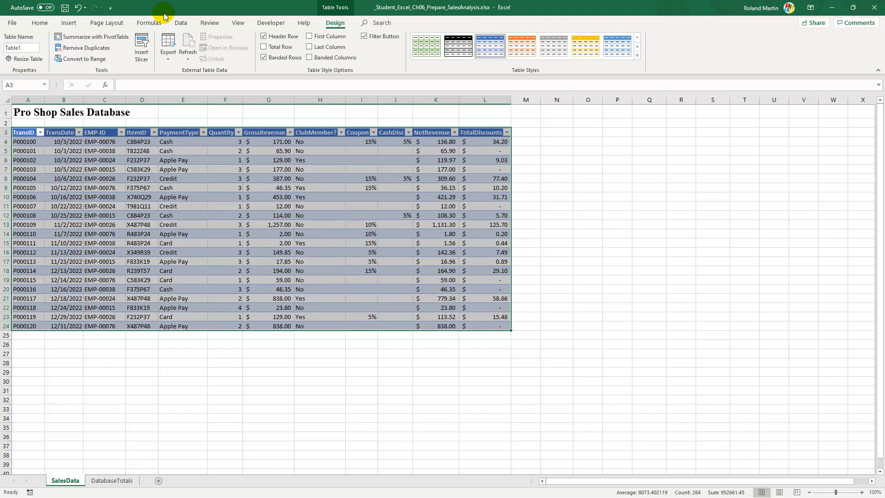
Define a workbook-scoped named range SalesDatabase covering the entire sales table, including its headings (=Table1[#All]).
click(149, 24)
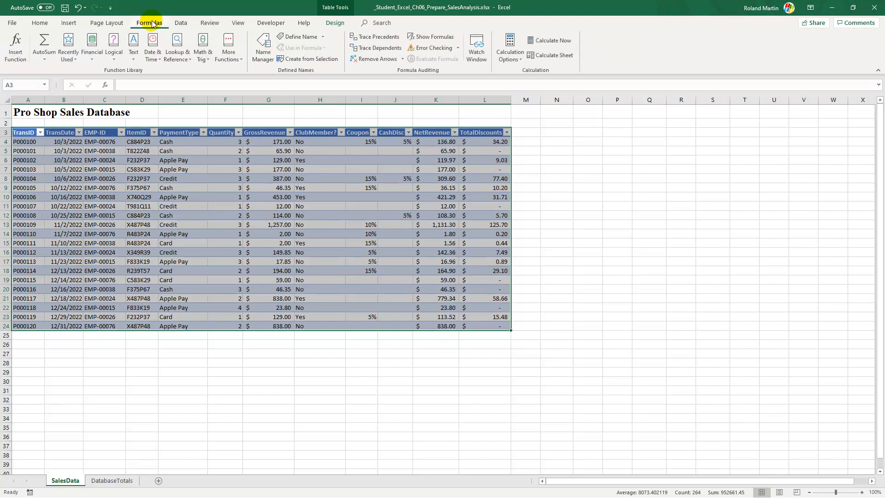
click(313, 39)
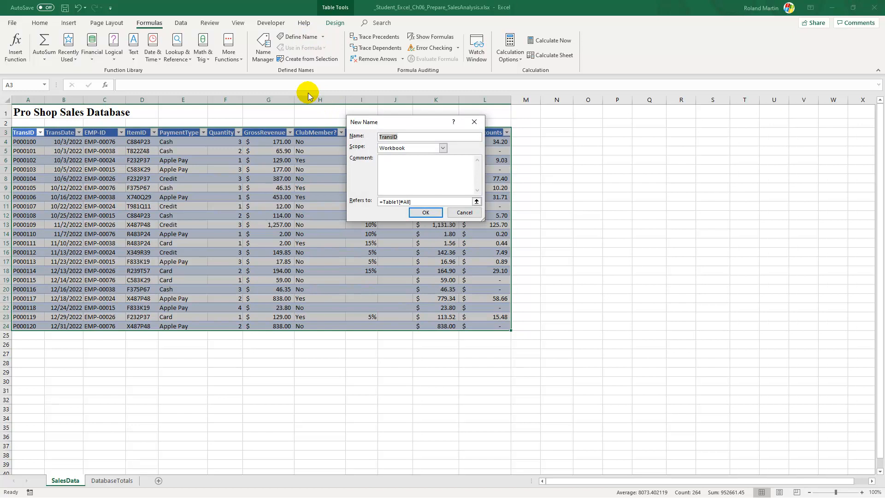
text(SalesDatabase)
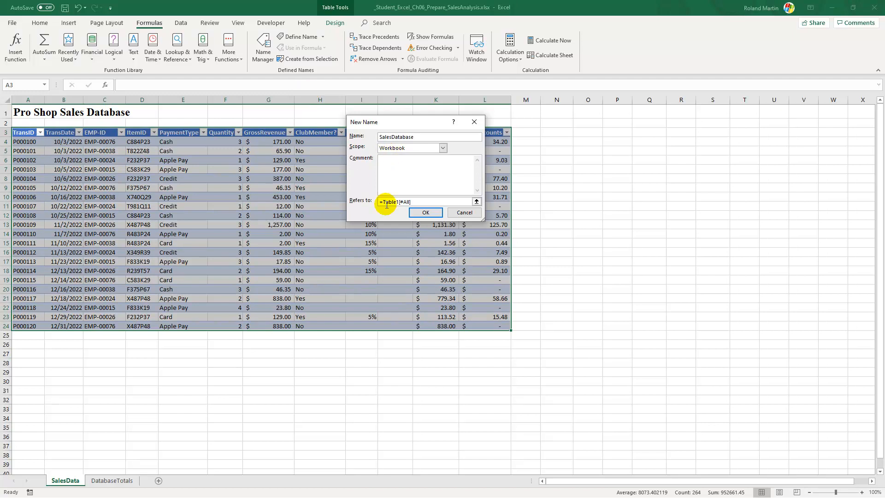
click(425, 212)
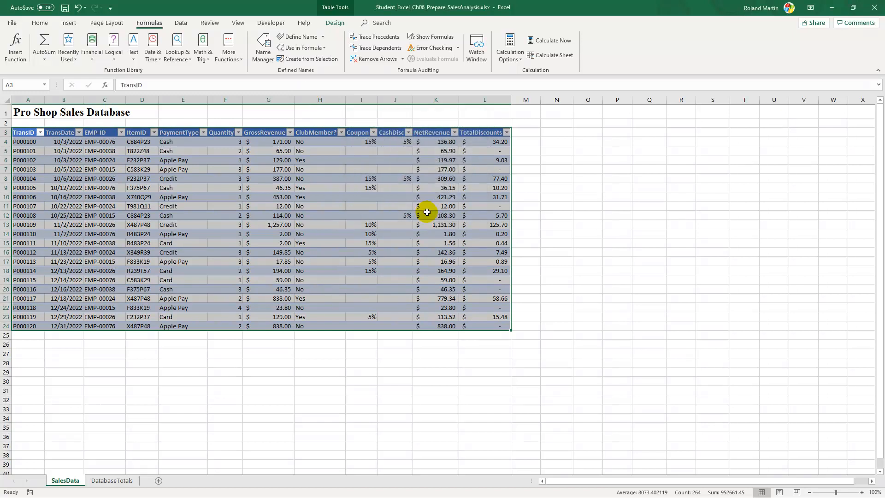
Review the workbook's defined names, comparing the SalesDatabase range with the table's own entry.
click(263, 54)
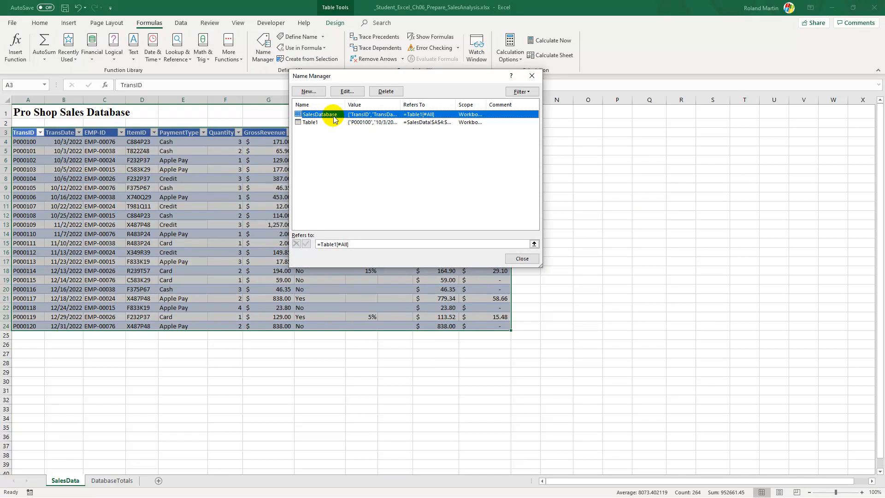
click(311, 122)
click(317, 115)
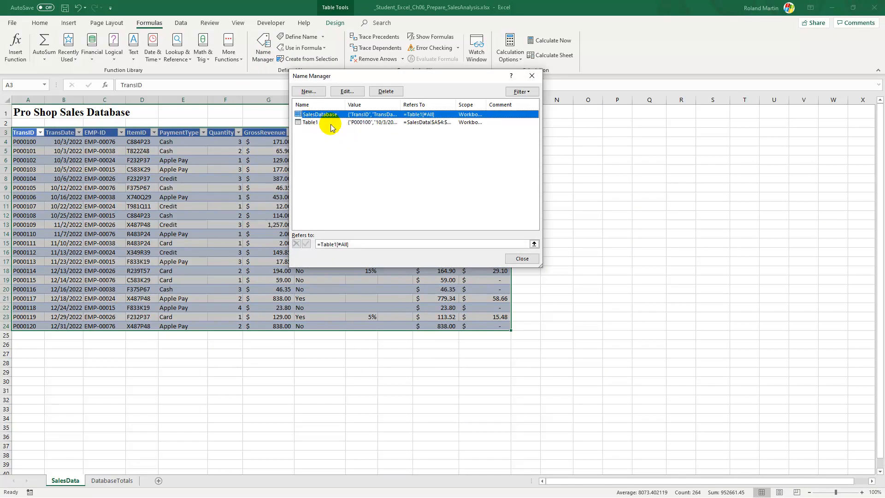
click(524, 259)
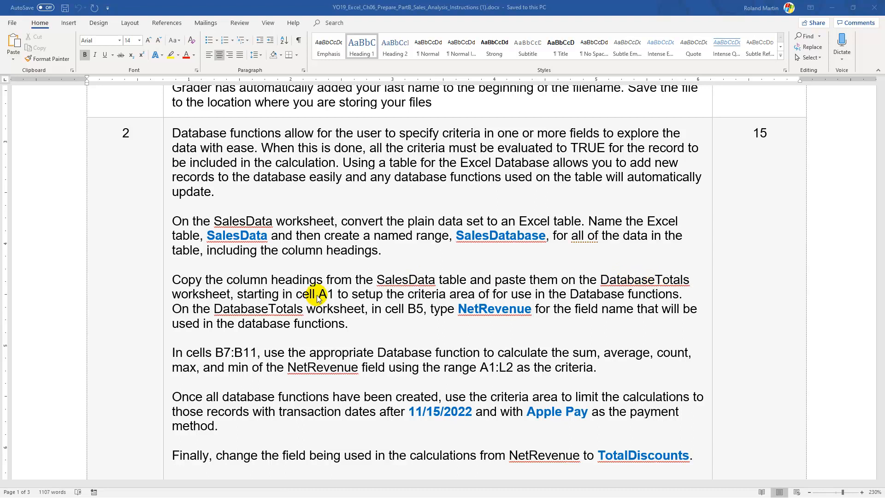
Copy the sales table's column headings to the DatabaseTotals worksheet starting in cell A1, and return to the Word instructions.
key(alt+Tab)
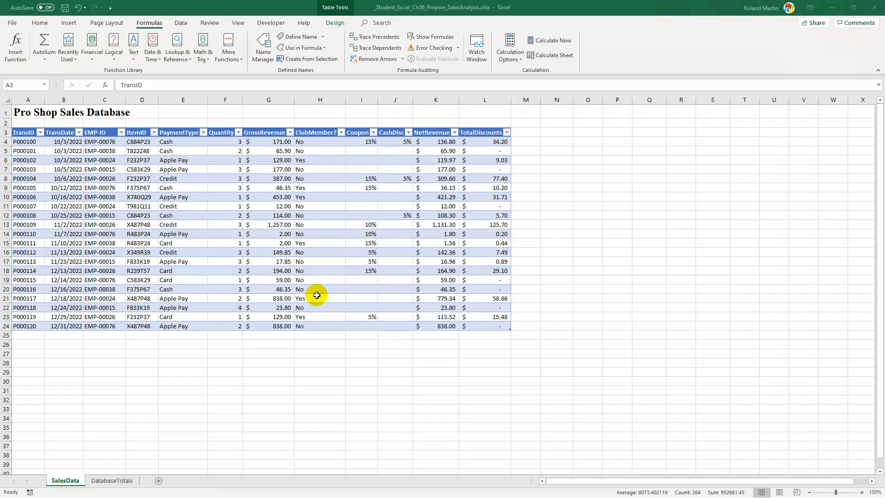
click(37, 171)
drag(21, 136, 464, 133)
key(ctrl+c)
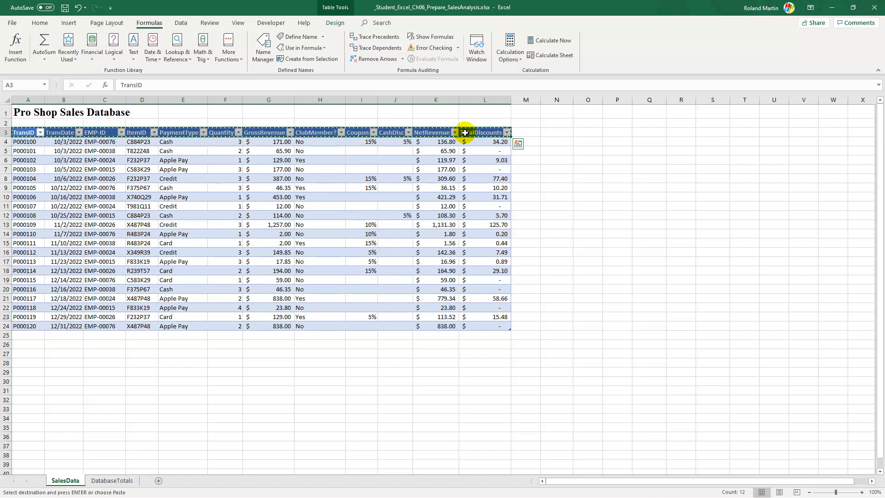
click(112, 481)
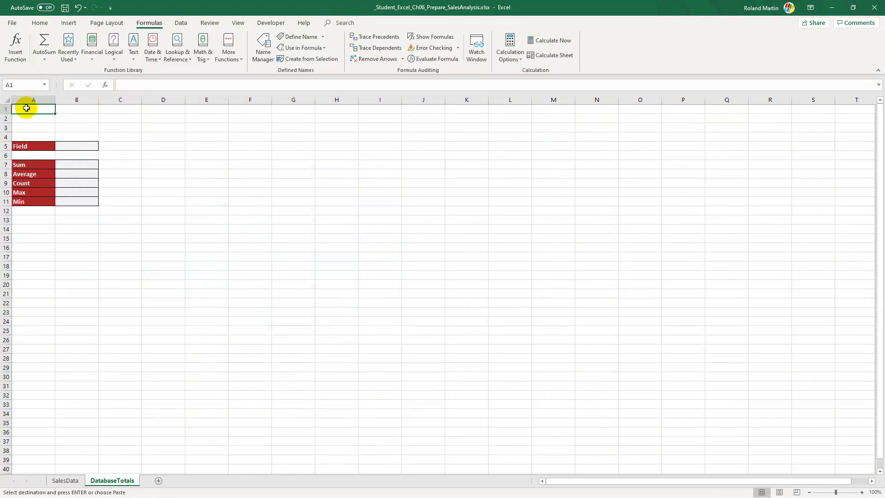
key(ctrl+v)
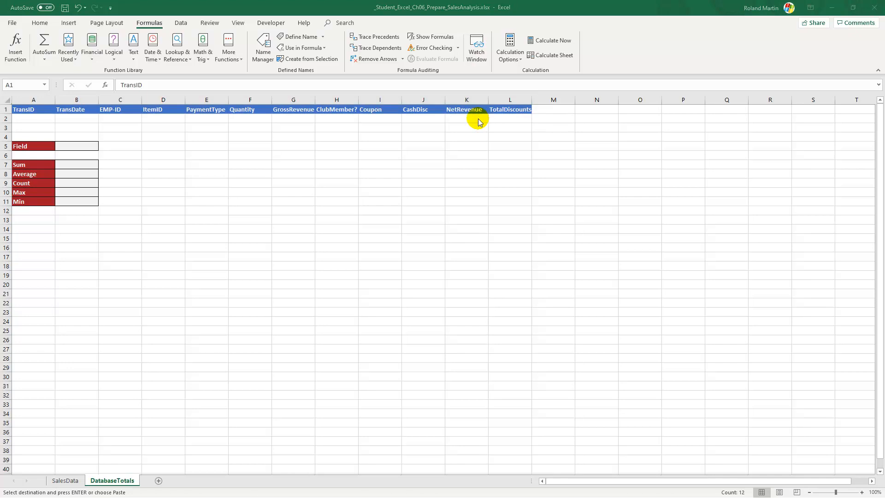
key(alt+Tab)
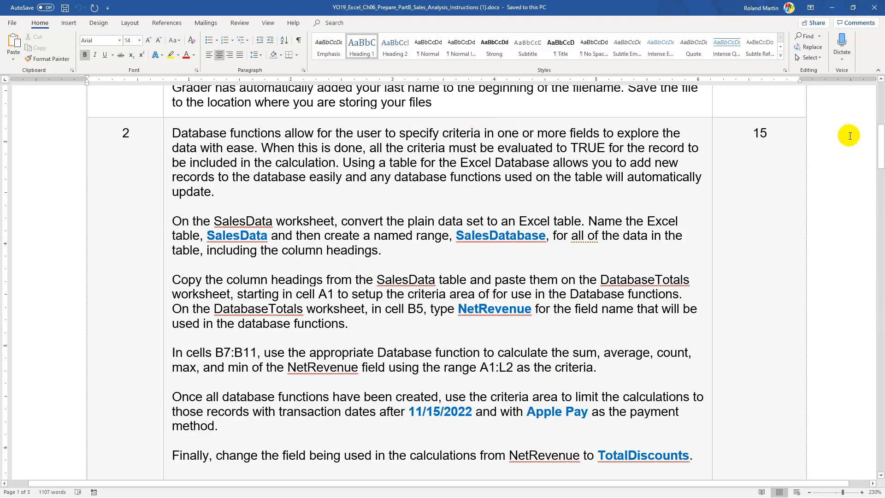
Copy the field name NetRevenue from the Word instructions into cell B5 of the DatabaseTotals worksheet.
drag(880, 149, 881, 167)
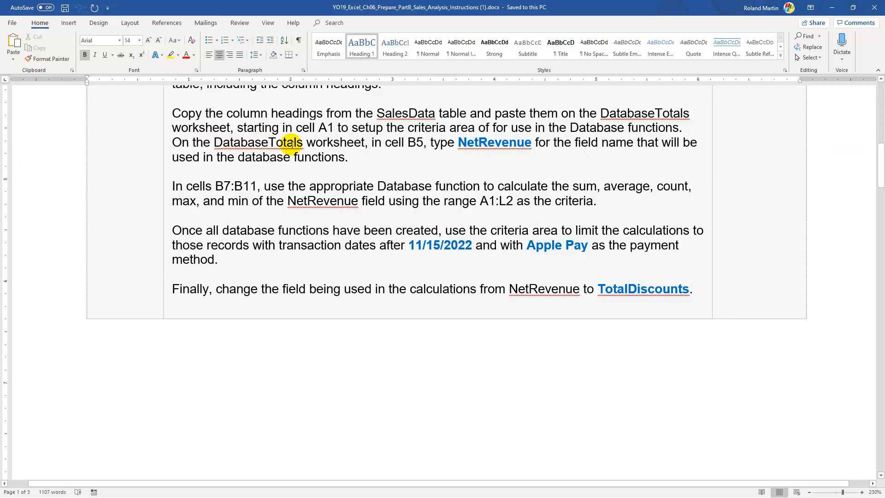
click(462, 143)
click(530, 143)
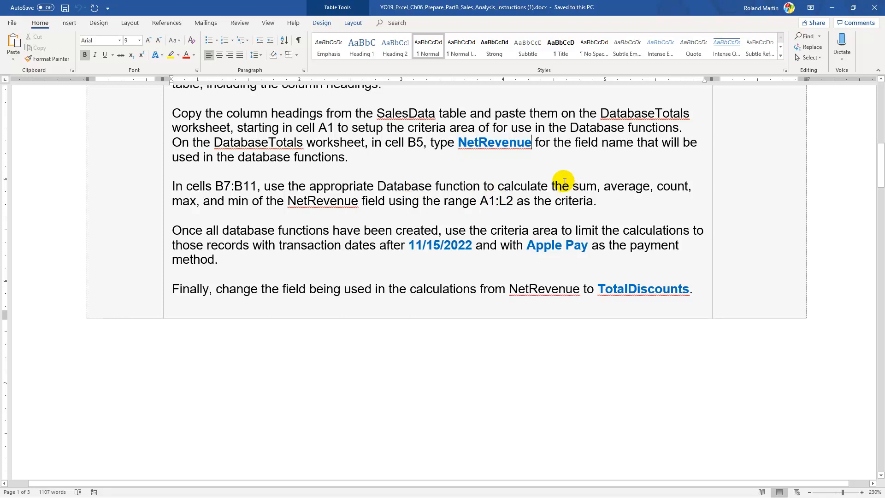
key(alt+Tab)
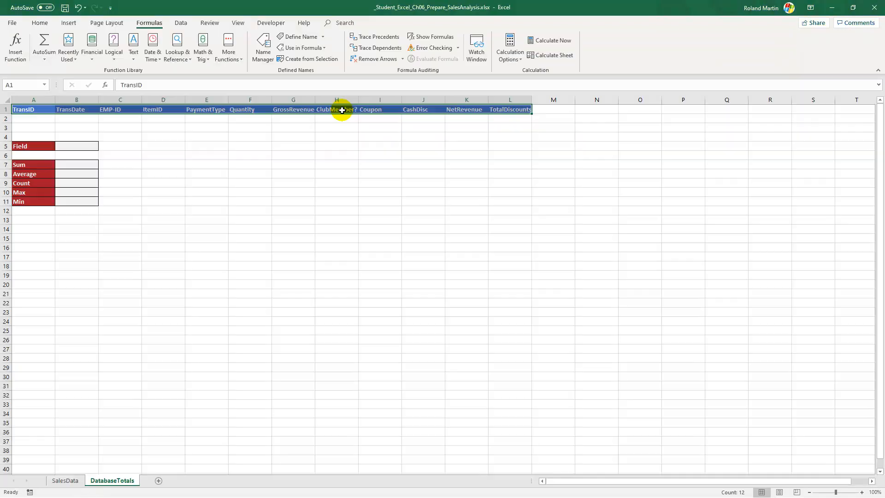
click(84, 146)
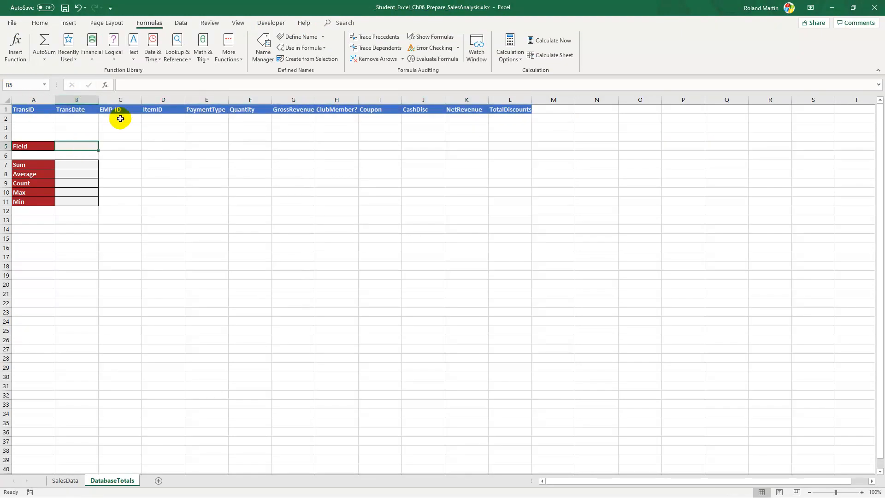
click(142, 85)
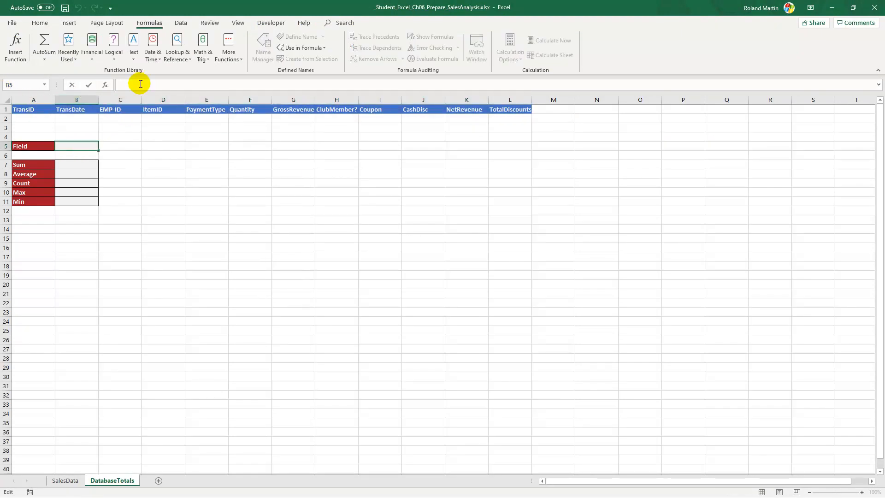
key(ctrl+v)
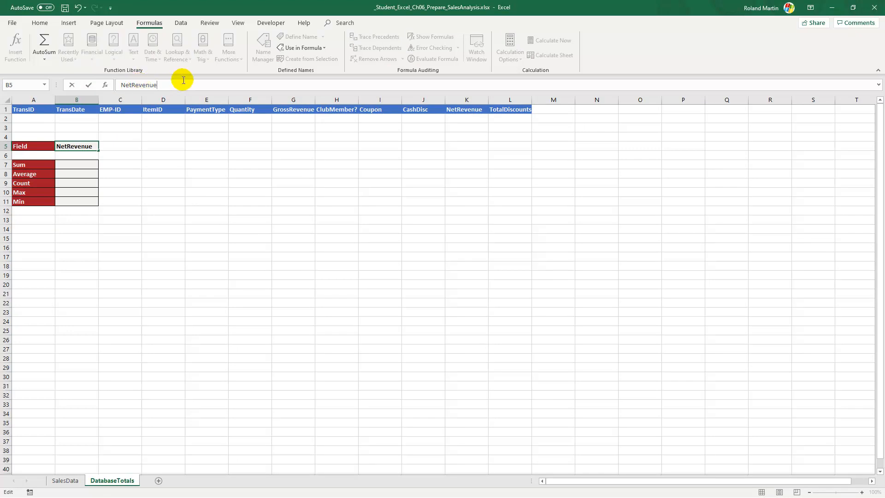
key(Return)
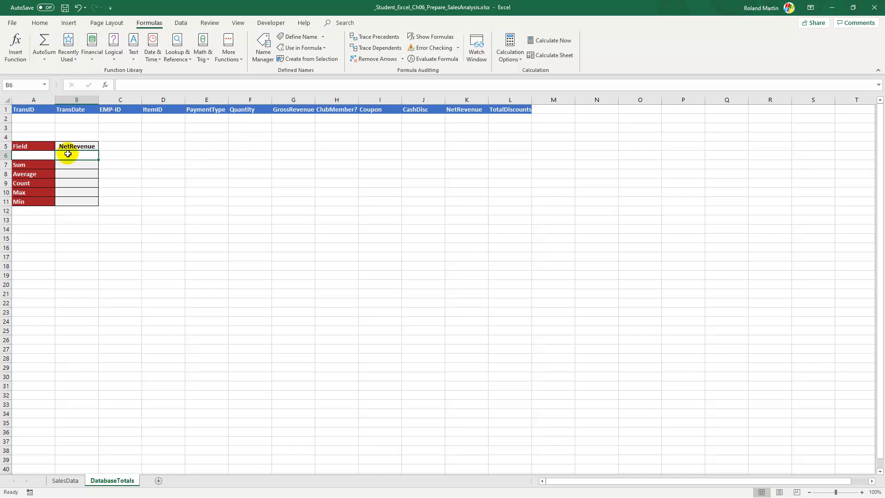
Review the SalesData records and the Word instructions for the database functions' field and criteria range, and return to the workbook.
click(65, 480)
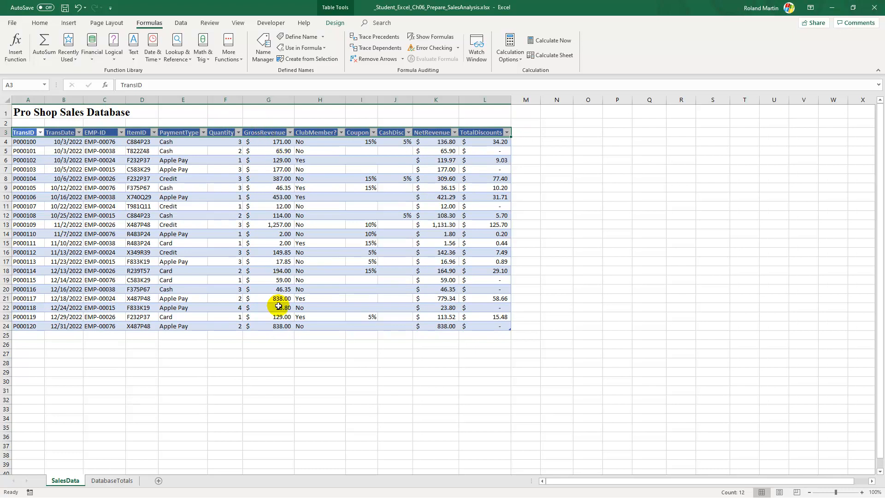
click(124, 481)
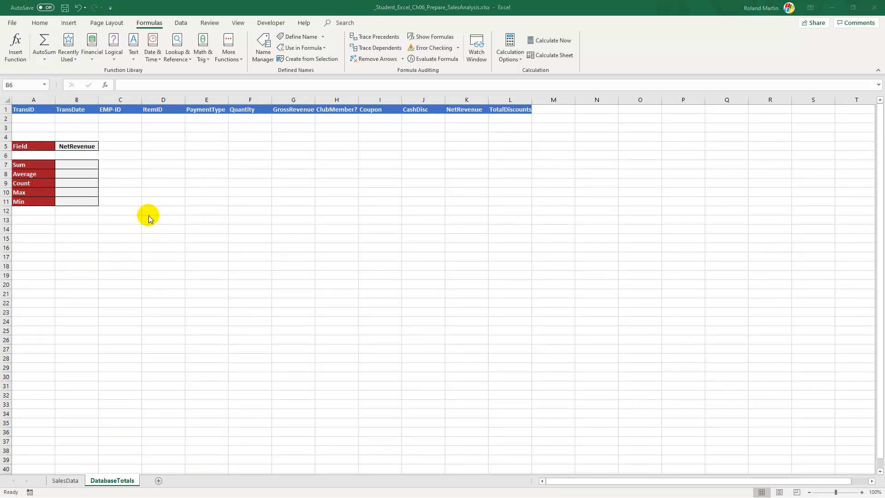
key(alt+Tab)
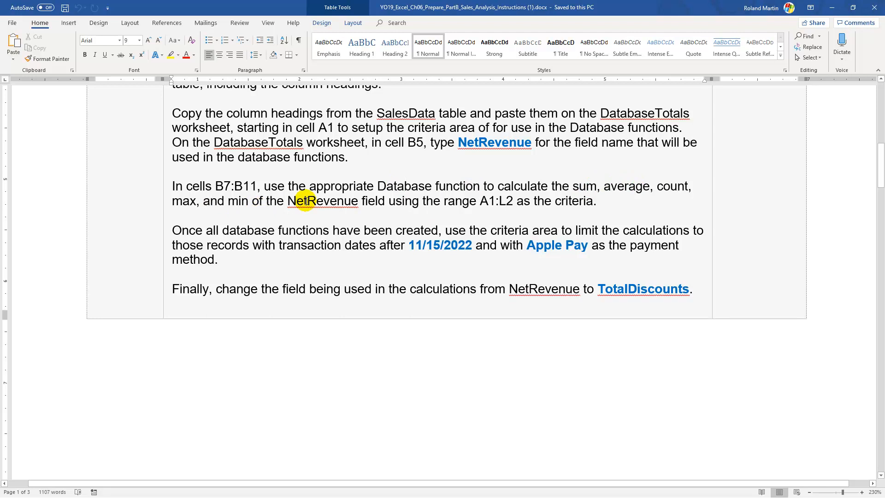
click(480, 200)
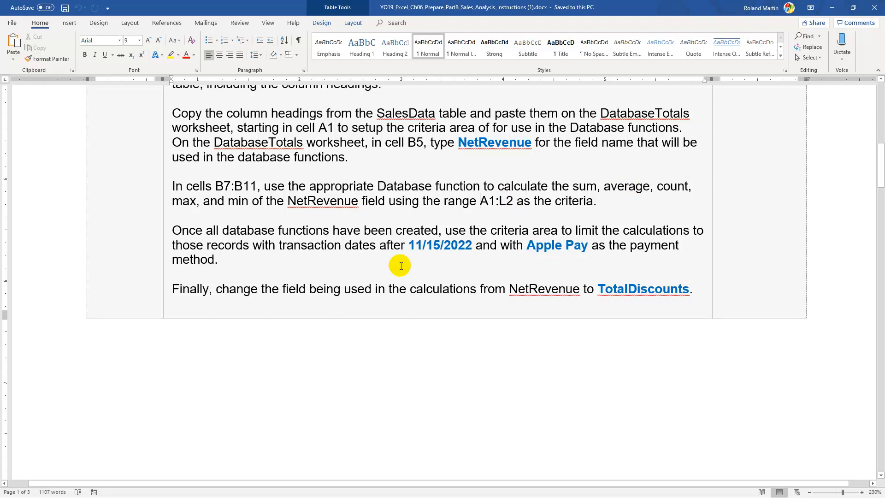
key(alt+Tab)
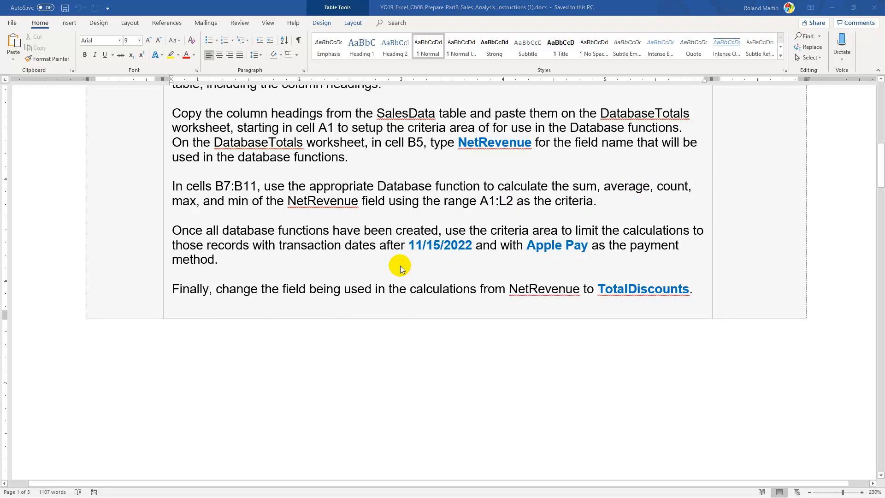
Calculate the sum in cell B7 of DatabaseTotals with the formula =DSUM(SalesDatabase,B5,A1:L2).
click(67, 156)
click(71, 166)
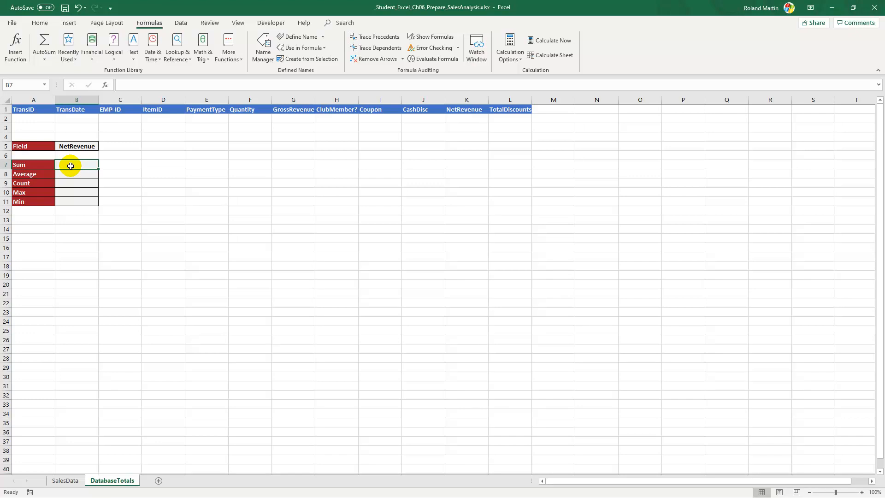
text(ds)
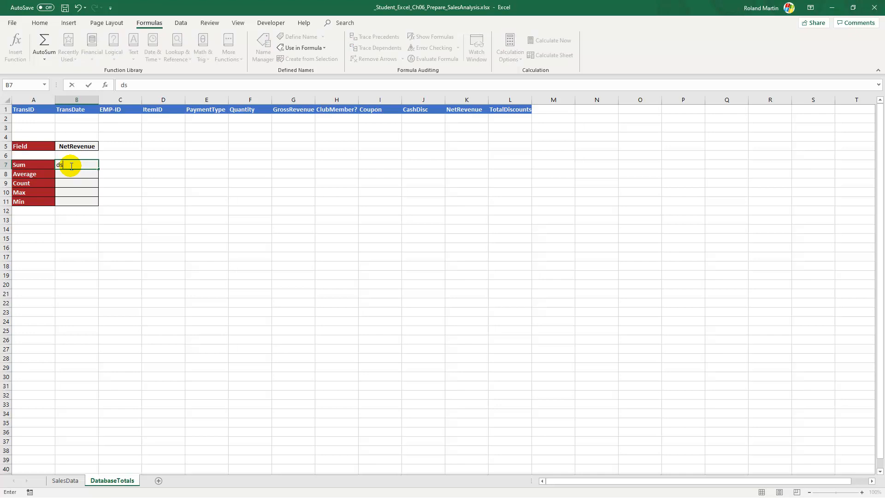
key(BackSpace)
key(BackSpace)
text(=ds)
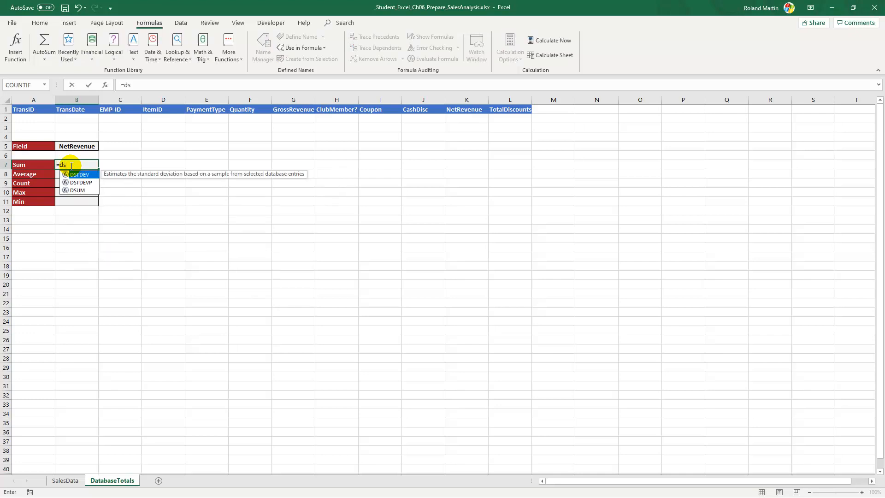
text(u)
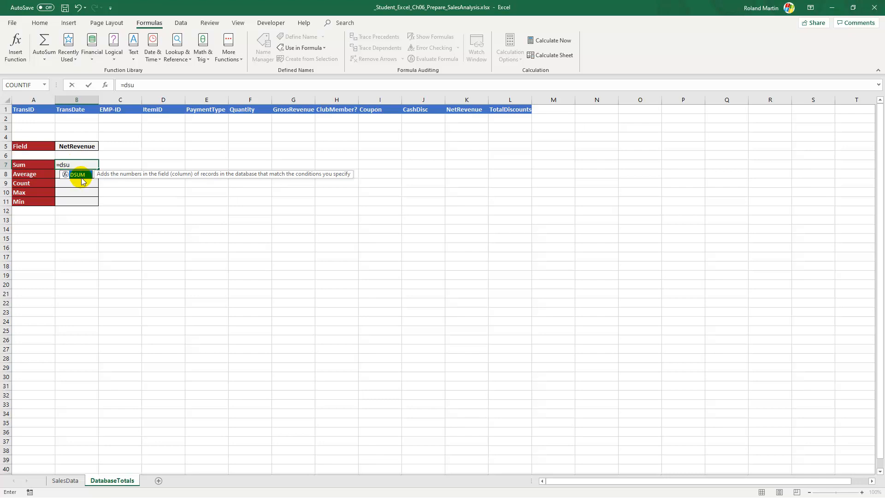
double_click(81, 177)
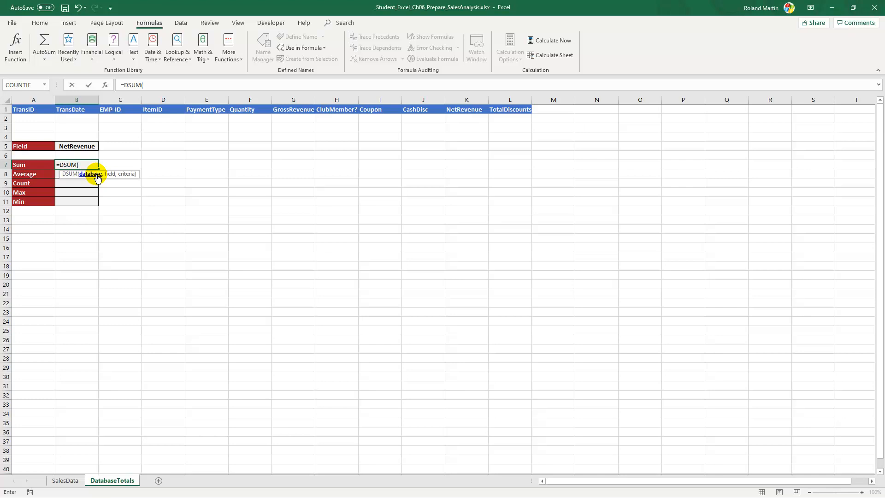
text(Sa)
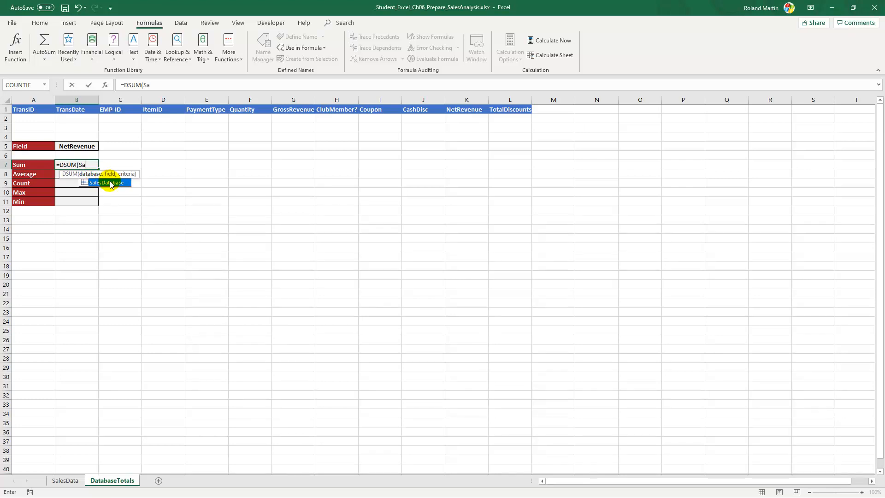
double_click(109, 184)
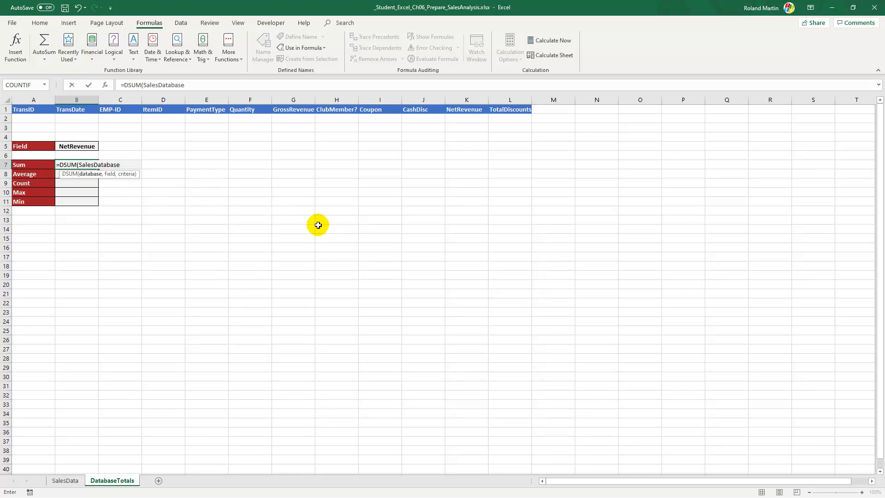
text(,)
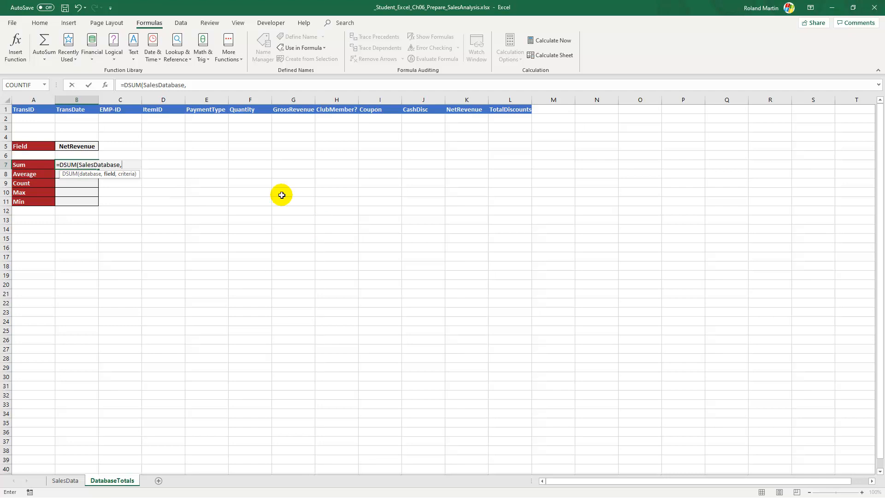
click(80, 147)
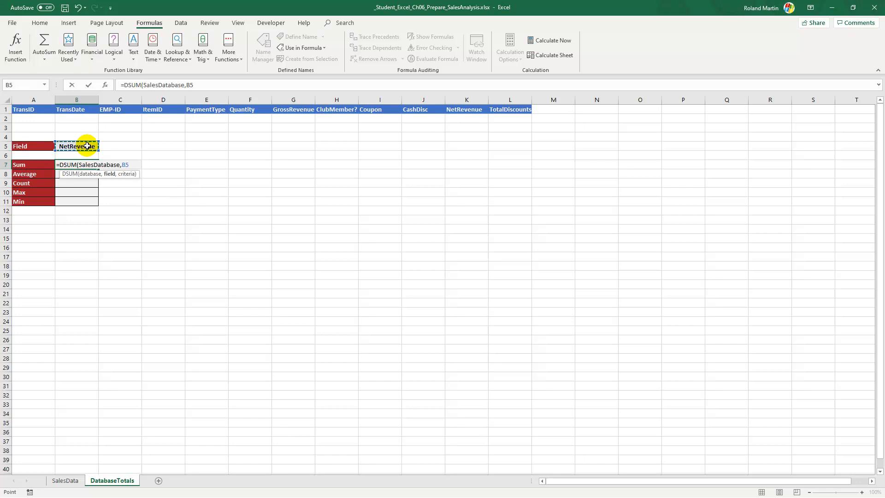
text(,)
text(A)
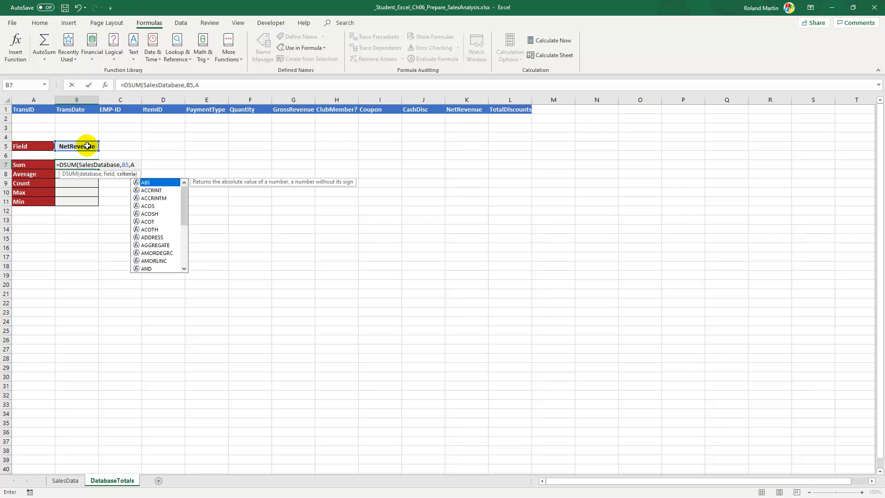
text(1:L2)
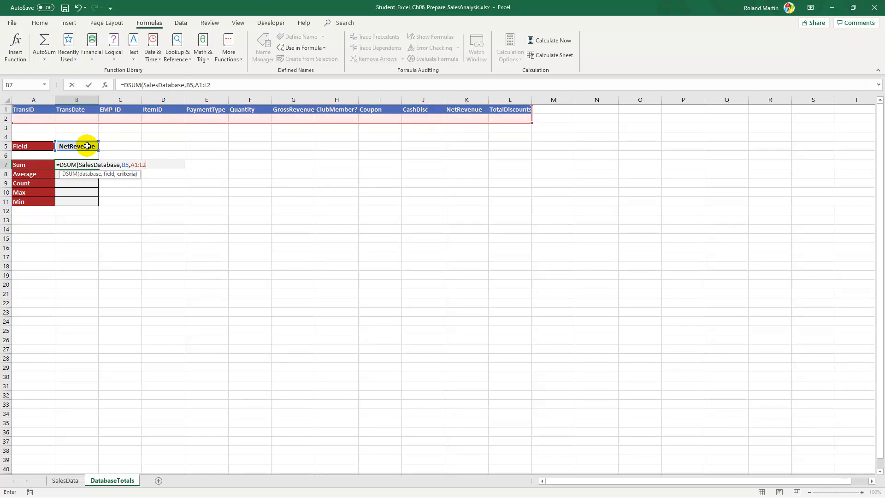
text())
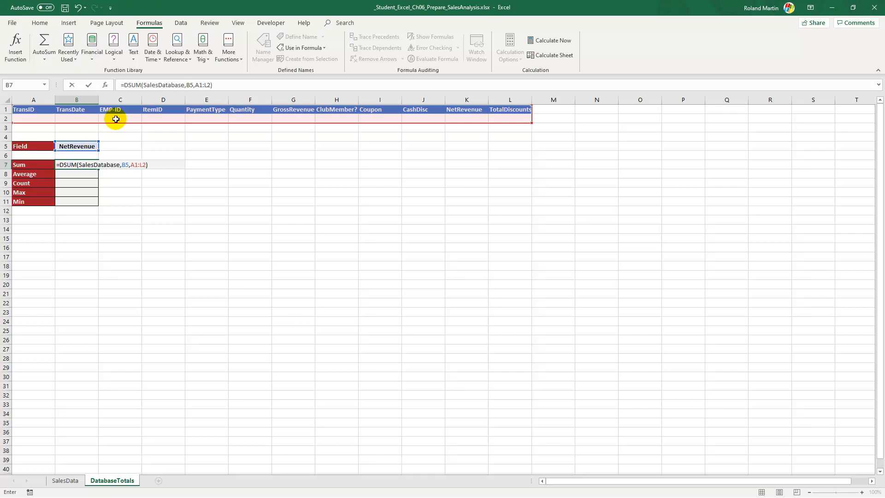
key(Return)
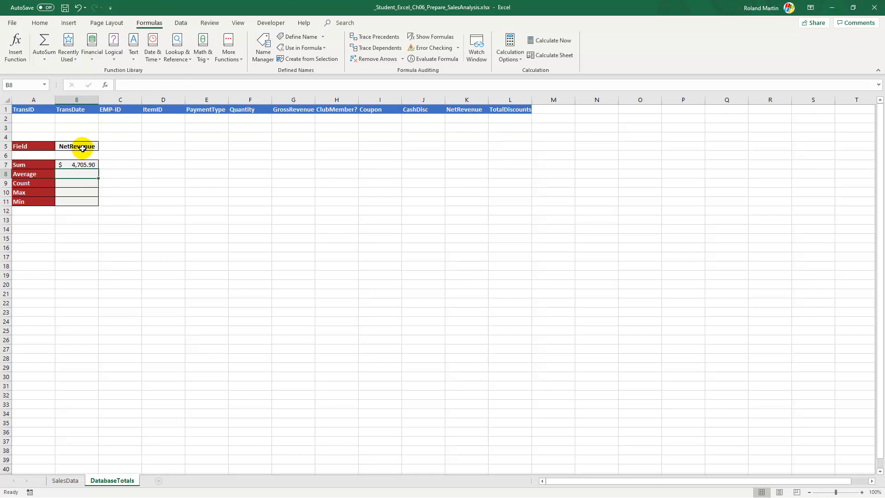
Check the DSUM result against a temporary SUM of K4:K25 in cell K26 of SalesData, and delete that check formula.
click(65, 480)
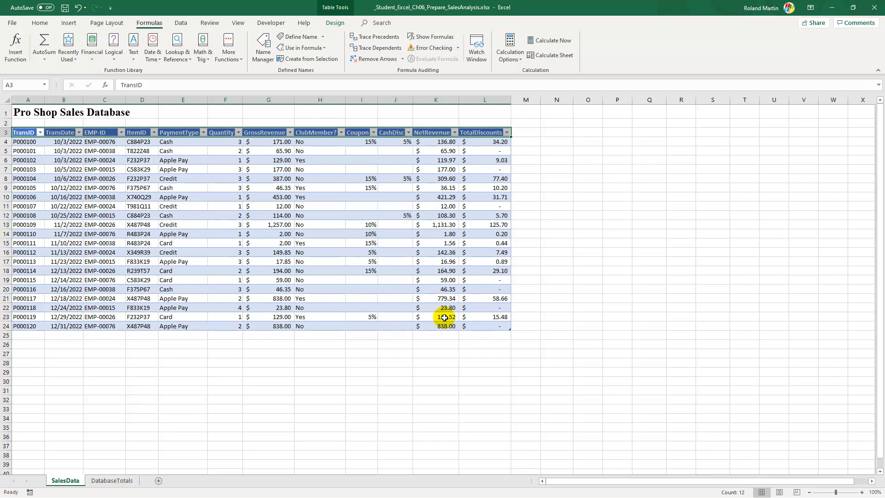
click(442, 343)
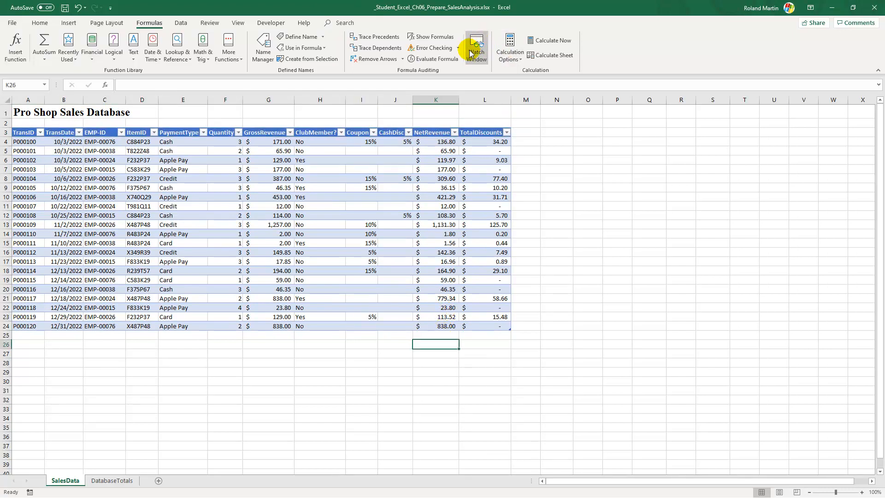
click(43, 42)
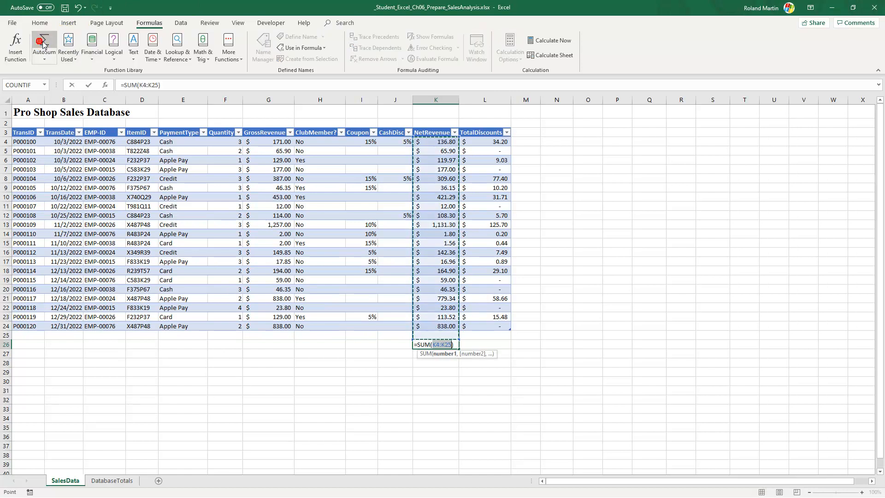
key(Return)
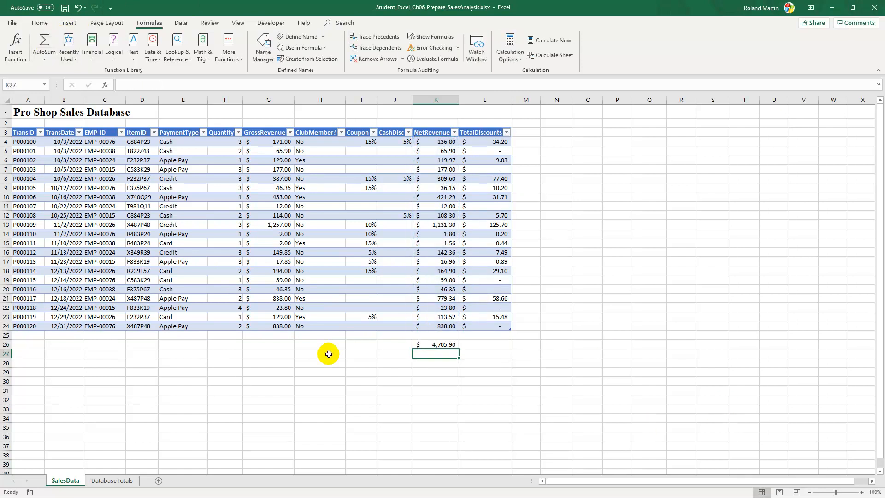
click(113, 480)
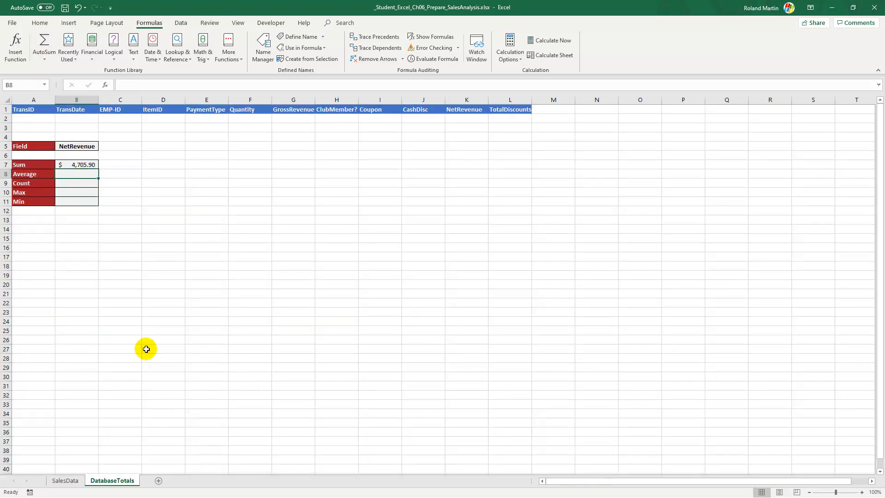
click(68, 480)
click(444, 343)
key(Delete)
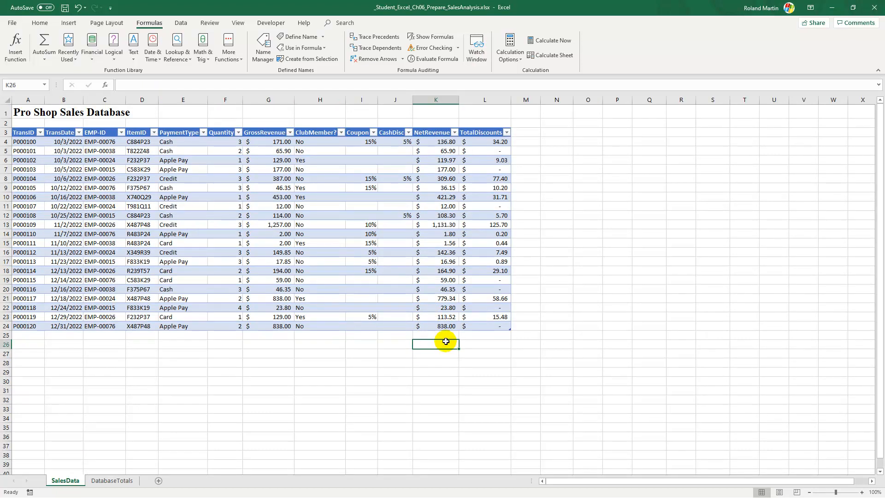
Enter the formula =DSUM(SalesDatabase,B5,A1:L2) in the Average cell B8 of the DatabaseTotals worksheet.
click(115, 481)
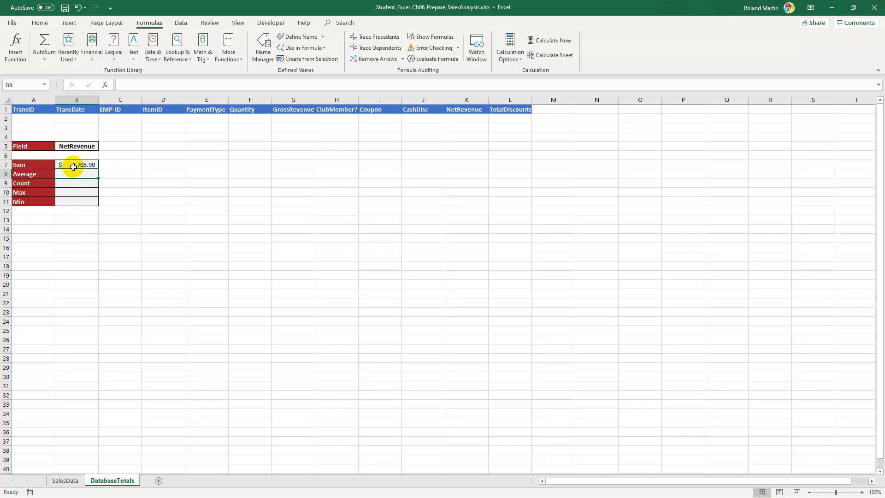
text(=)
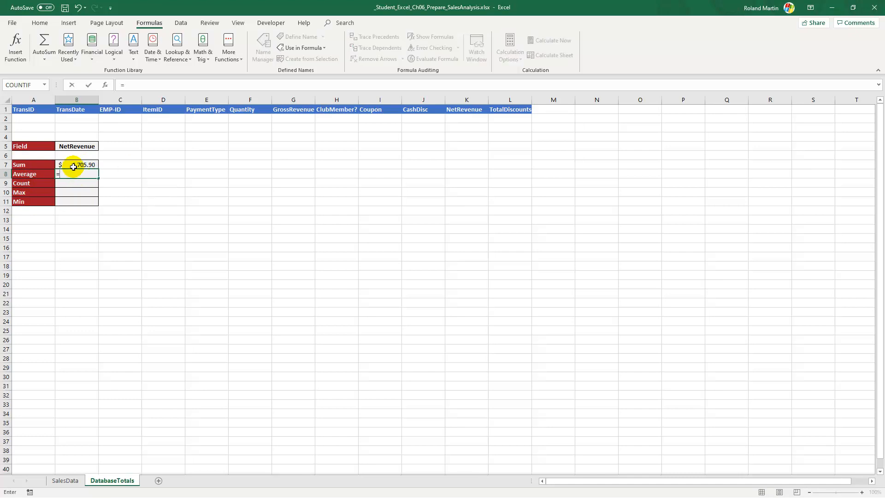
text(ds)
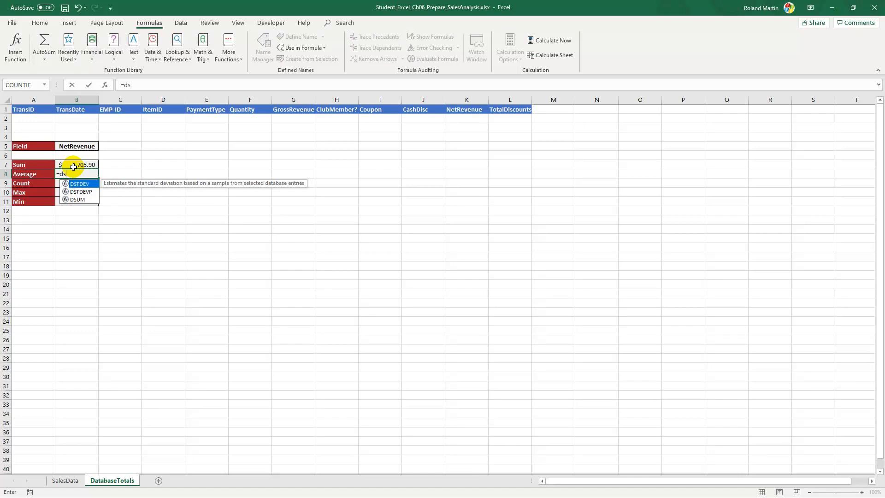
double_click(73, 198)
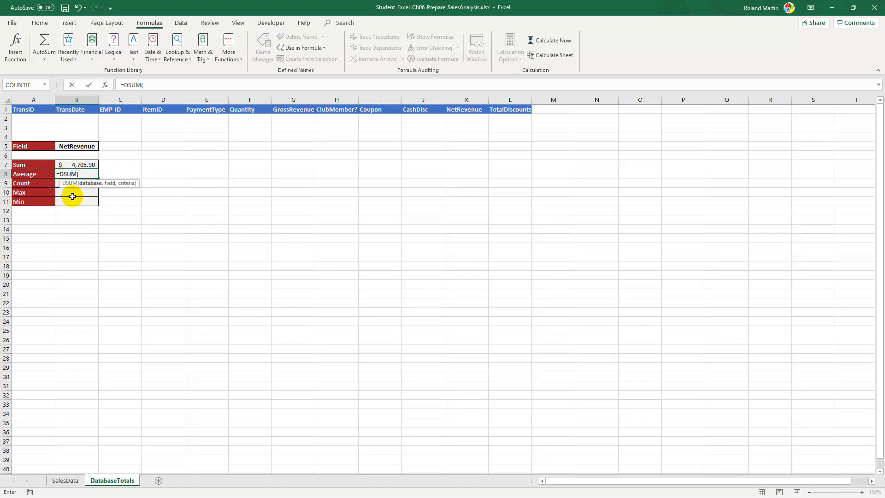
text(sa)
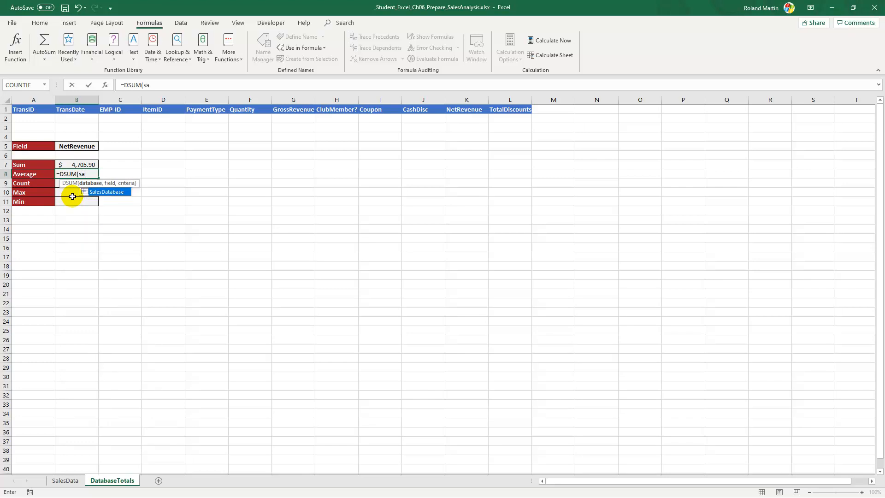
double_click(119, 192)
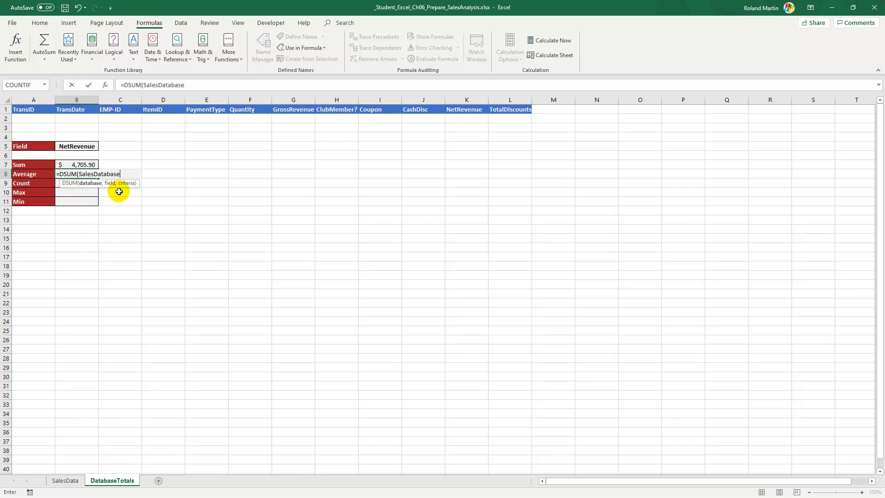
text(,)
click(74, 146)
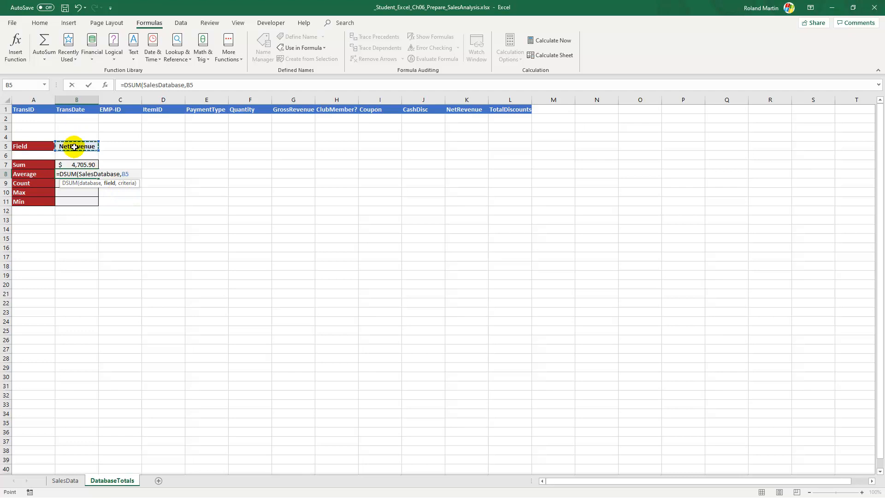
text(,a)
text(1)
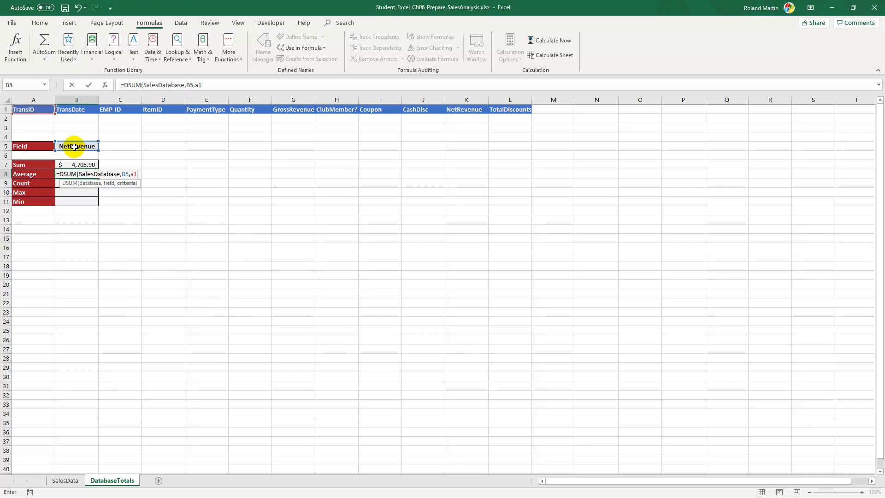
text(:l2)
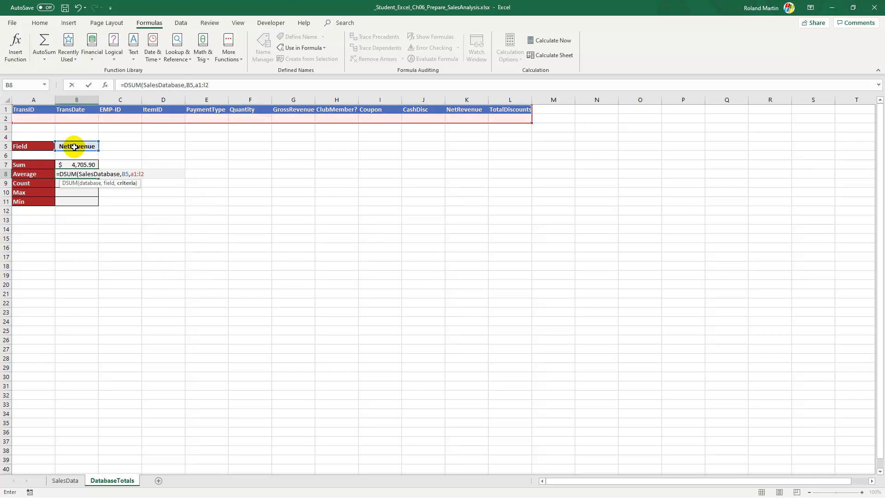
text())
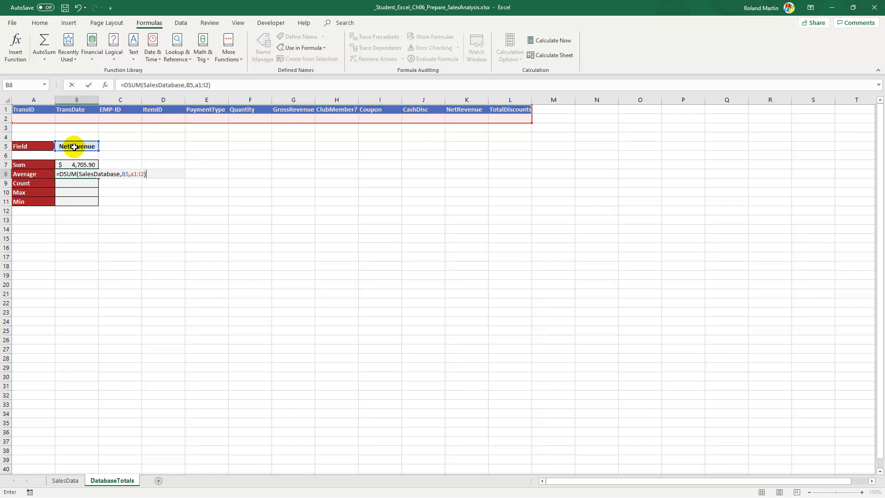
key(Return)
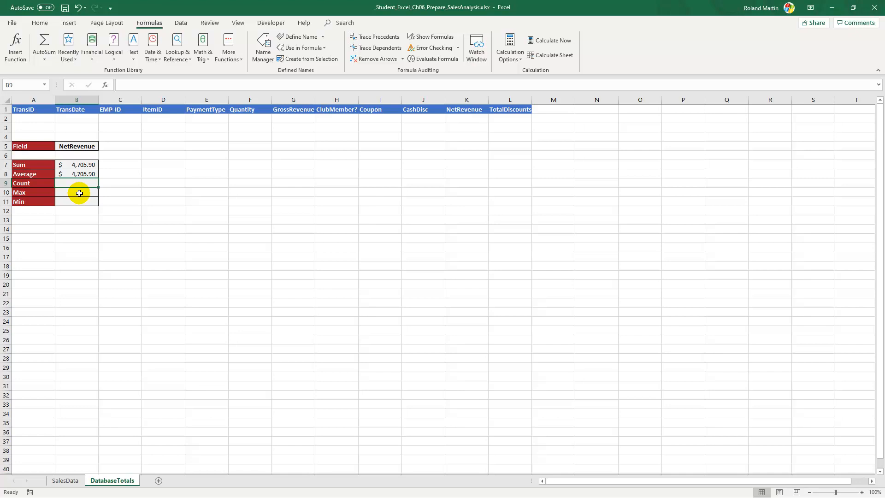
Replace the DSUM function in cell B8 with DAVERAGE, keeping the arguments SalesDatabase,B5,A1:L2.
key(Up)
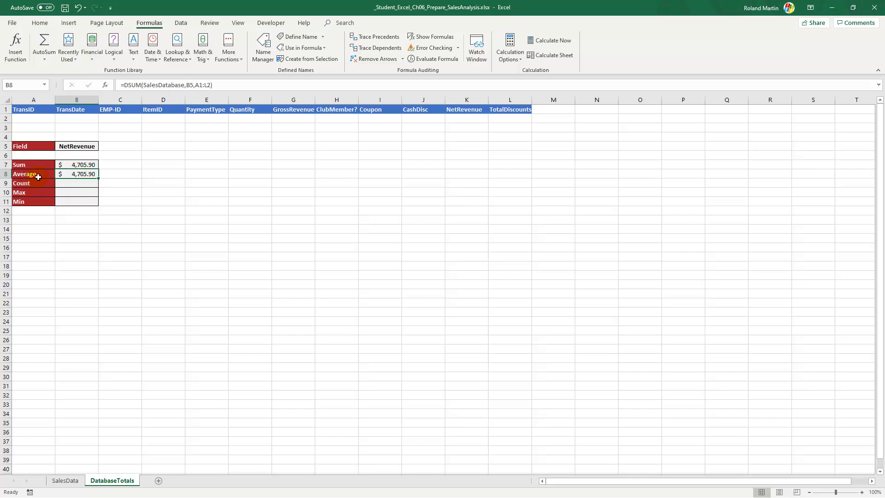
drag(128, 85, 141, 83)
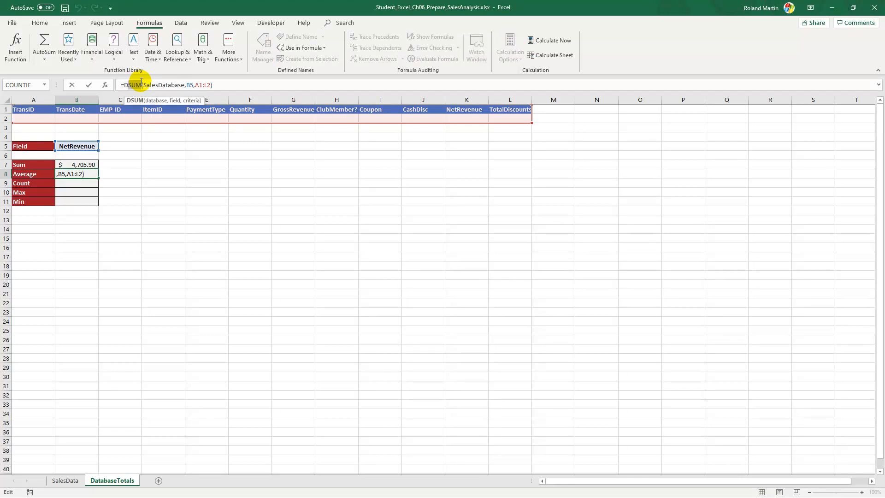
text(av)
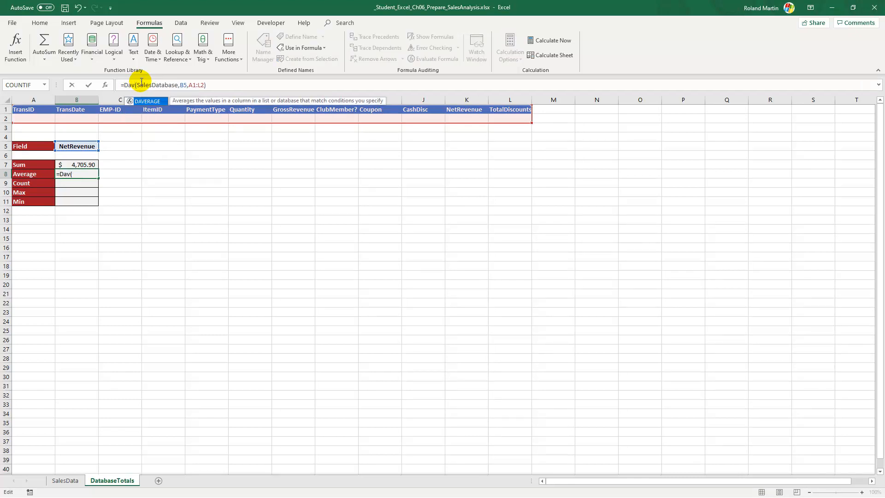
double_click(147, 101)
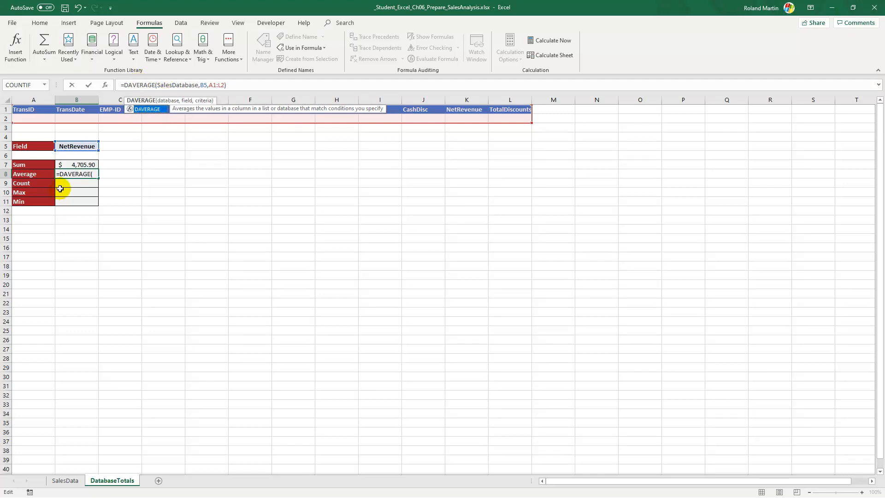
key(Return)
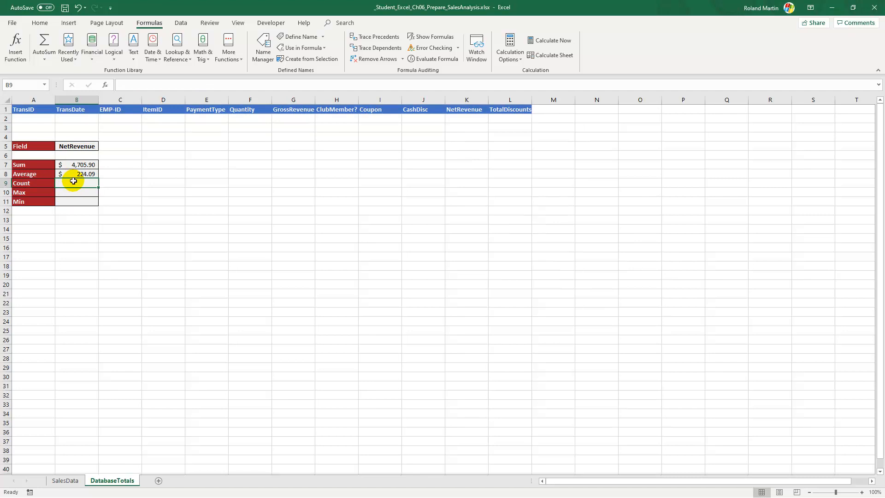
Calculate the count, max and min in cells B9:B11 with DCOUNT, DMAX and DMIN, each using the arguments SalesDatabase,B5,A1:L2.
text(D)
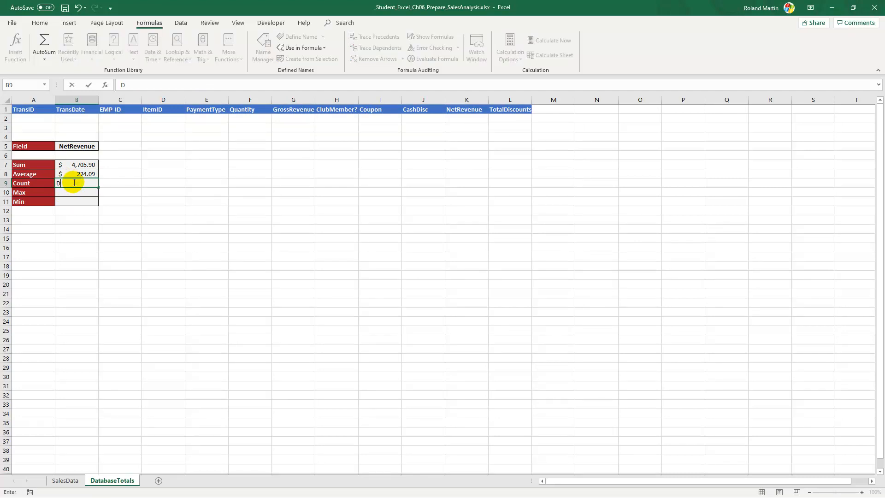
key(BackSpace)
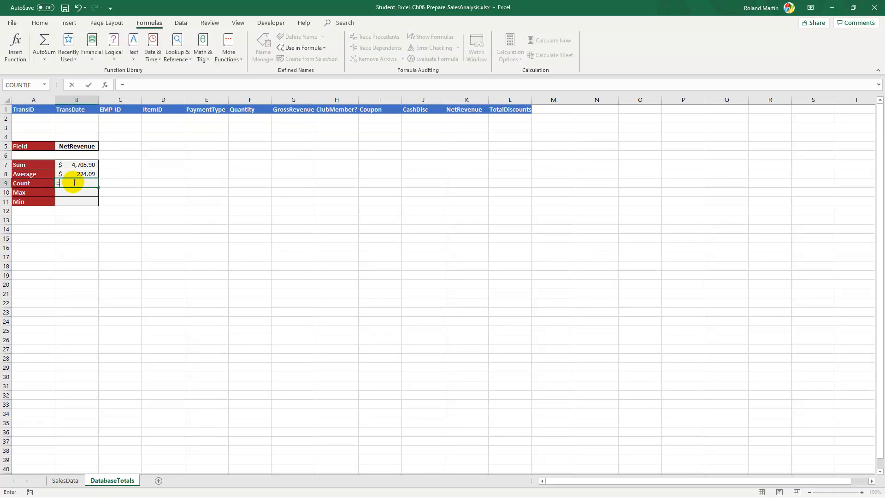
text(=dc)
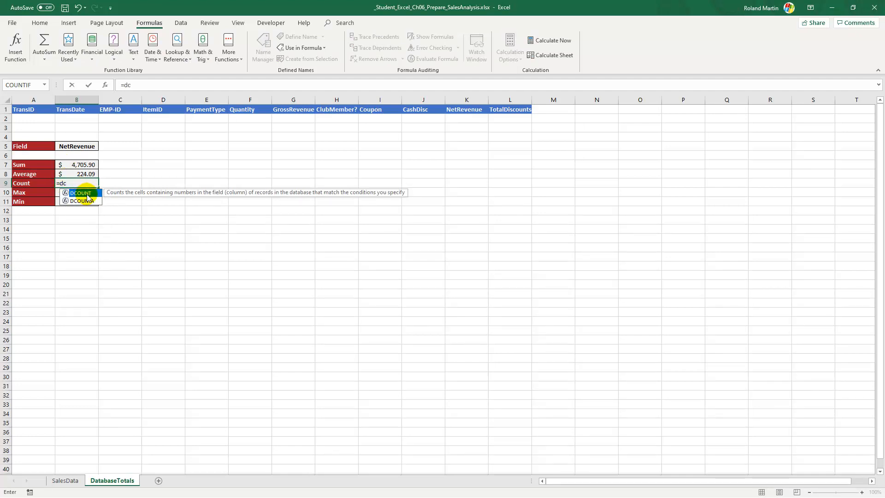
double_click(87, 194)
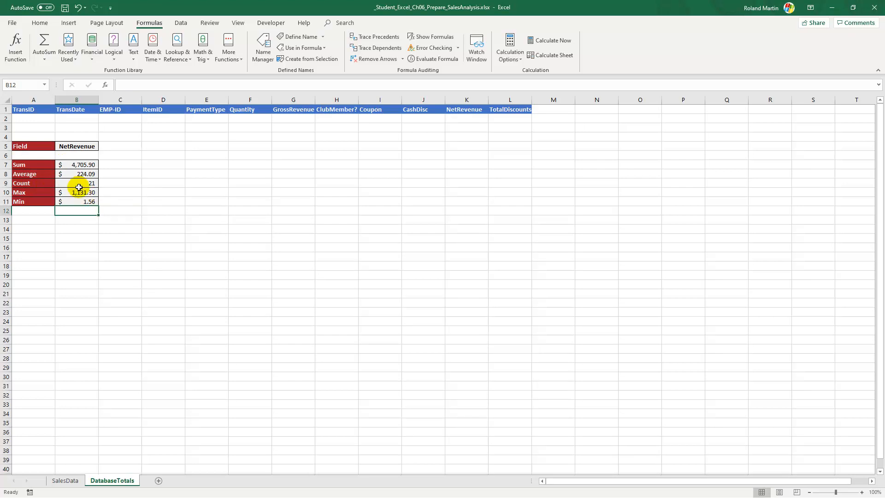
Review the formulas in B9:B11 and compare their results with the NetRevenue column of SalesData.
click(78, 183)
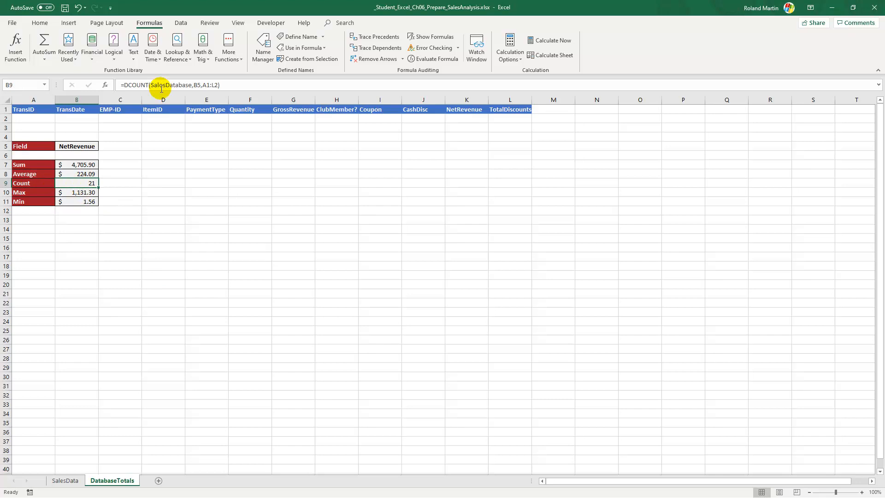
click(91, 192)
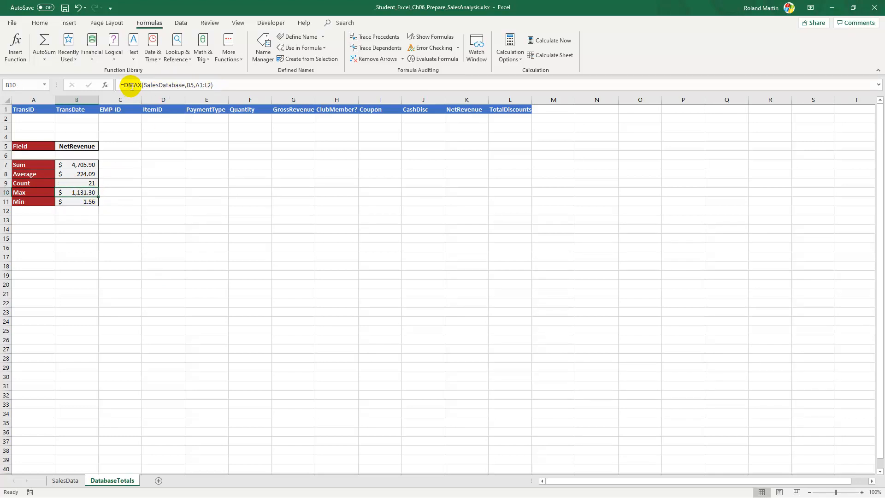
click(81, 202)
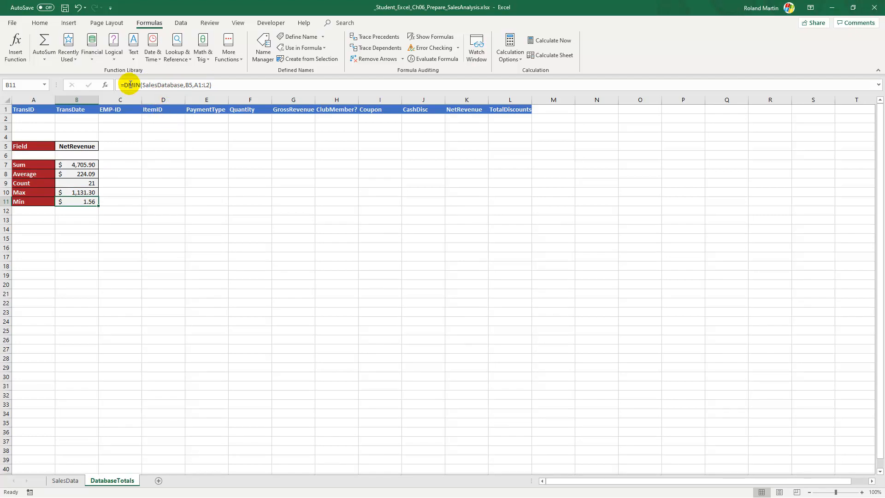
click(128, 185)
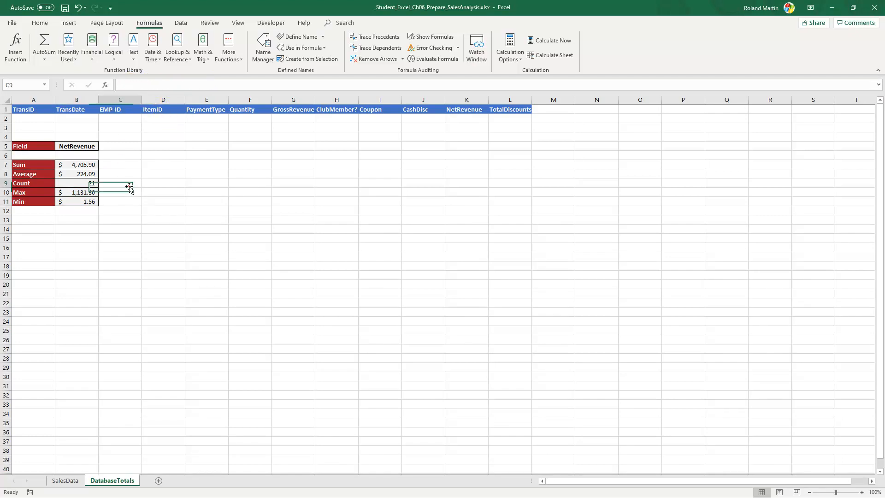
click(78, 202)
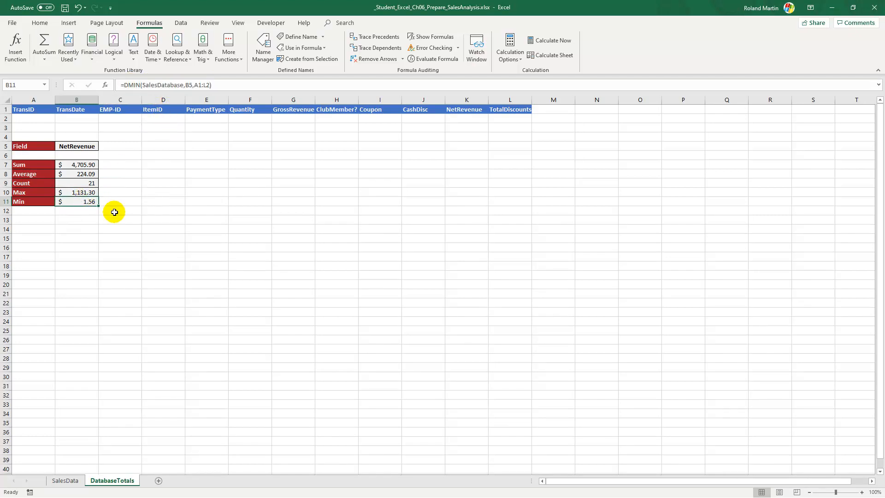
click(66, 481)
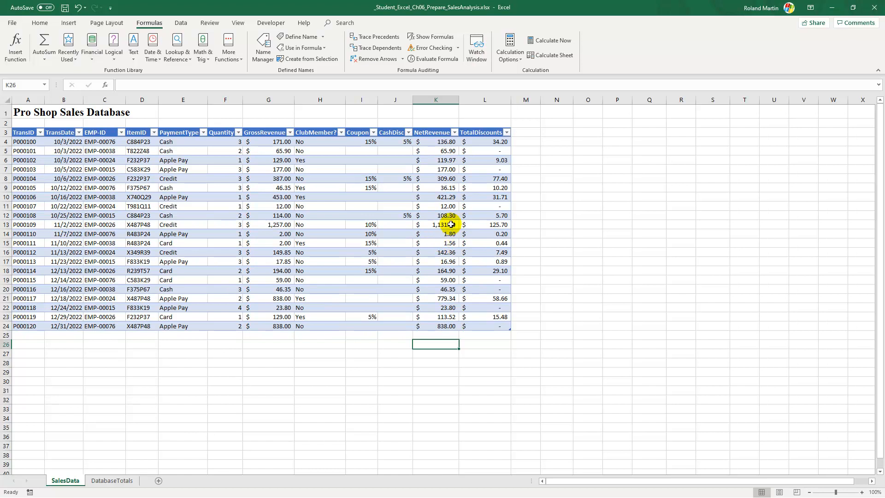
click(119, 482)
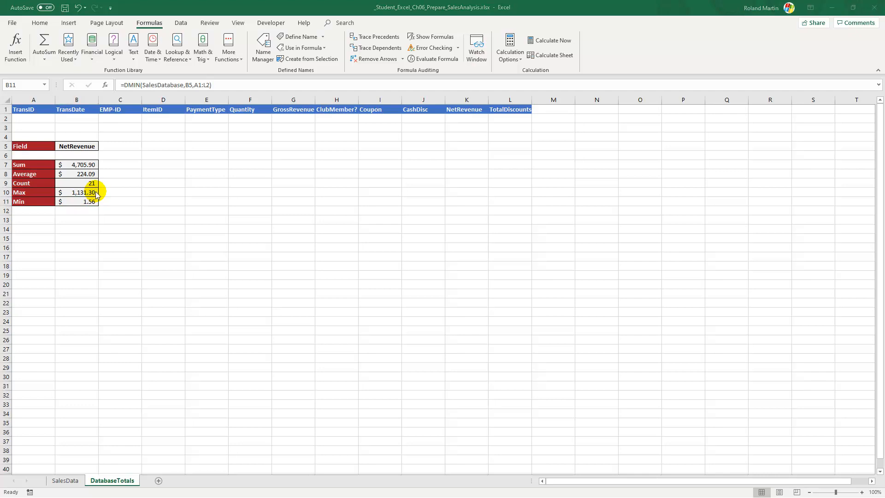
Check the Word instructions for the criteria, and enter >11/15/2022 under TransDate in cell B2 of DatabaseTotals.
key(alt+Tab)
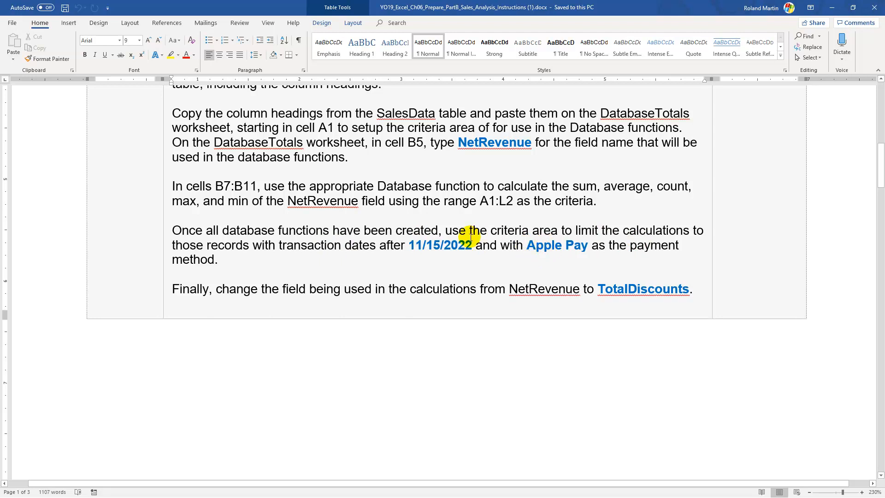
key(alt+Tab)
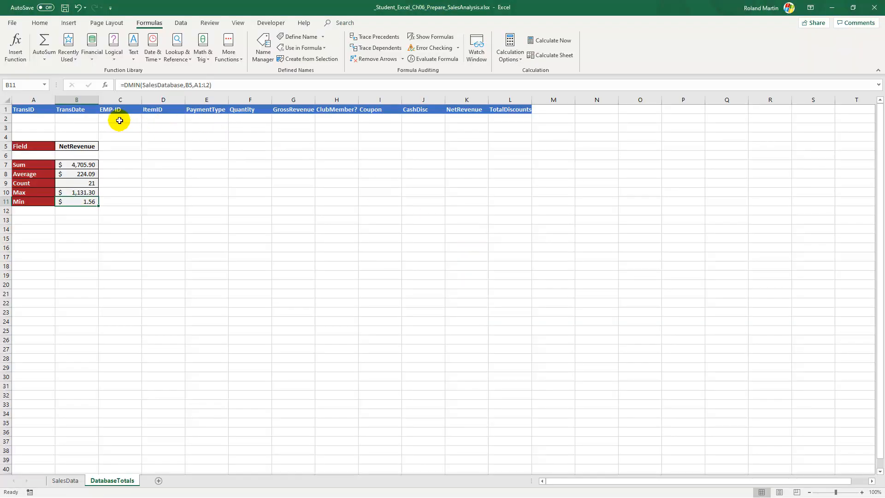
click(211, 119)
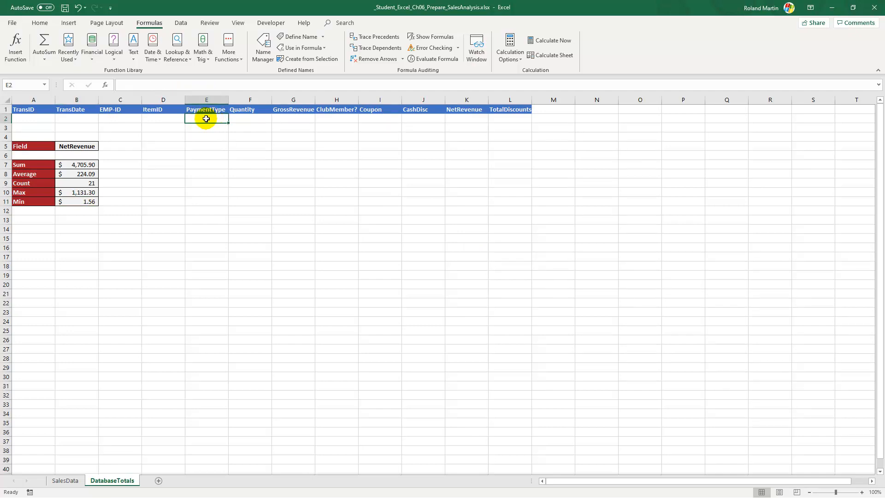
click(83, 119)
click(83, 119)
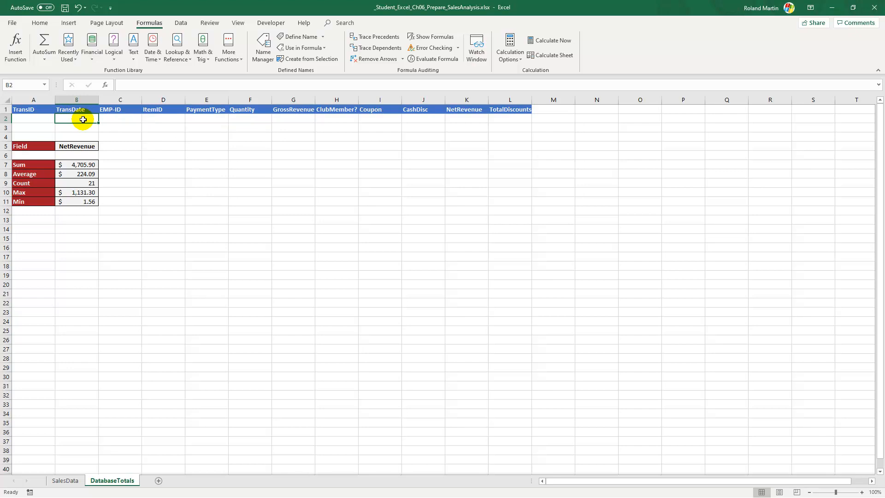
text(>11/15/2022)
key(Tab)
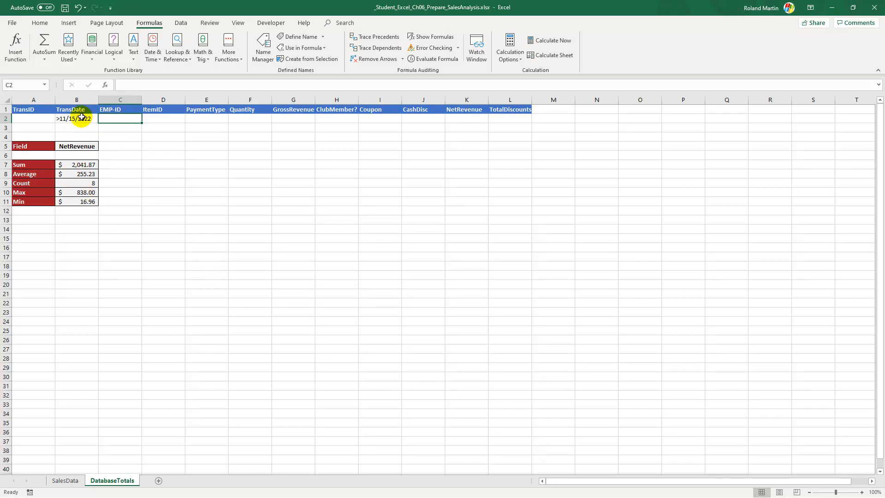
Enter Apple Pay as the PaymentType criterion in cell E2 of the DatabaseTotals criteria area.
click(213, 119)
click(213, 119)
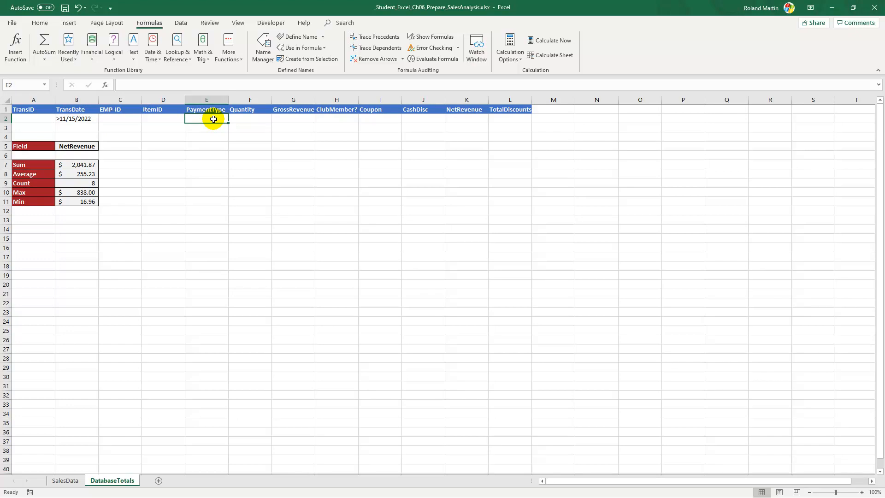
text(Apple Pay)
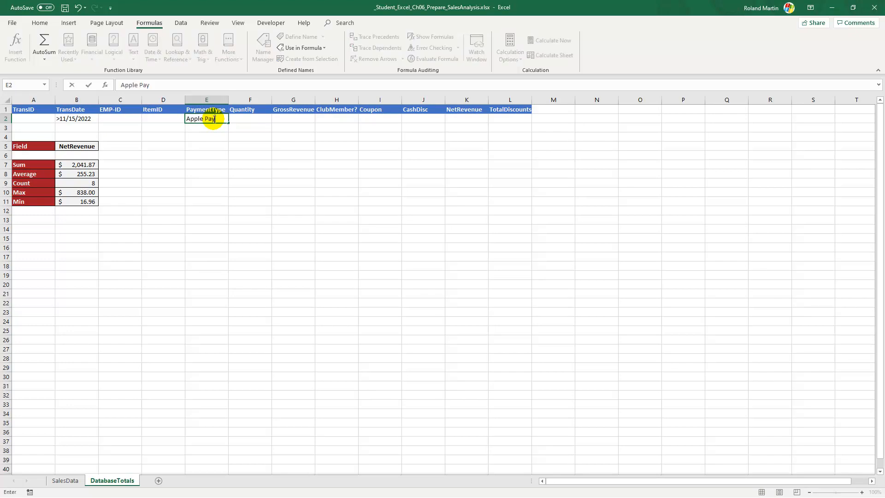
key(Tab)
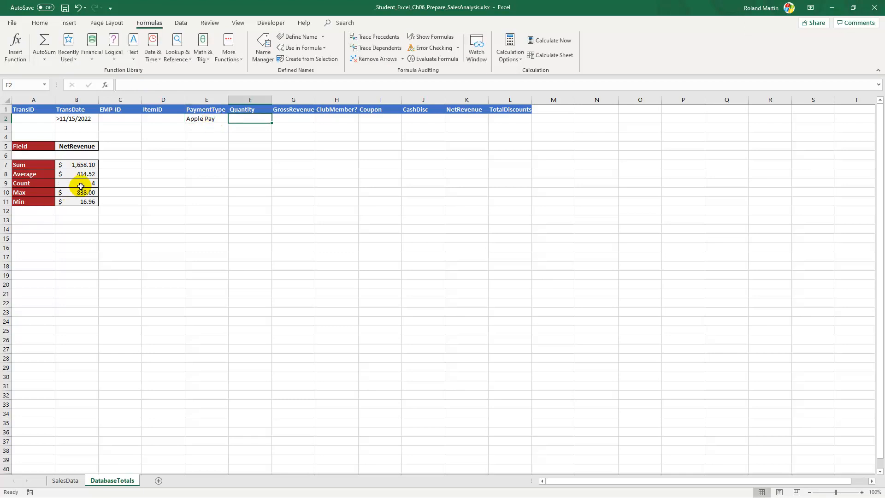
Compare the filtered DatabaseTotals results with the SalesData records, and check the Word instructions for the final field change.
click(70, 480)
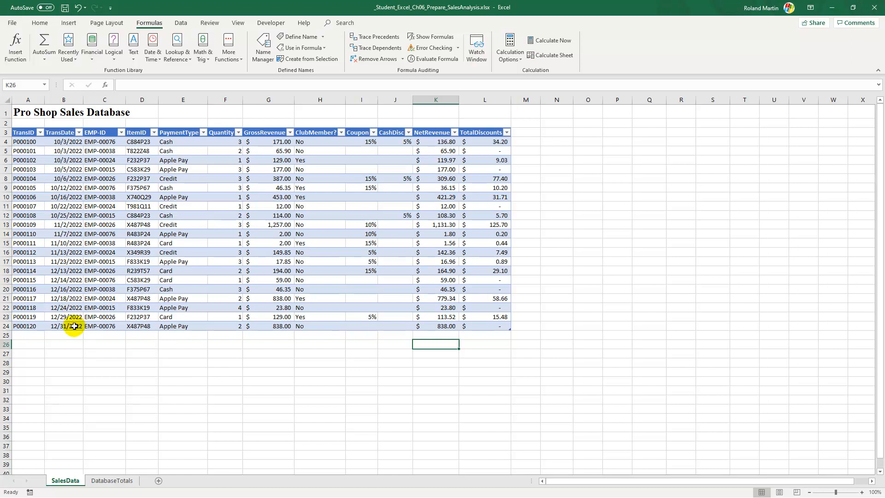
click(112, 480)
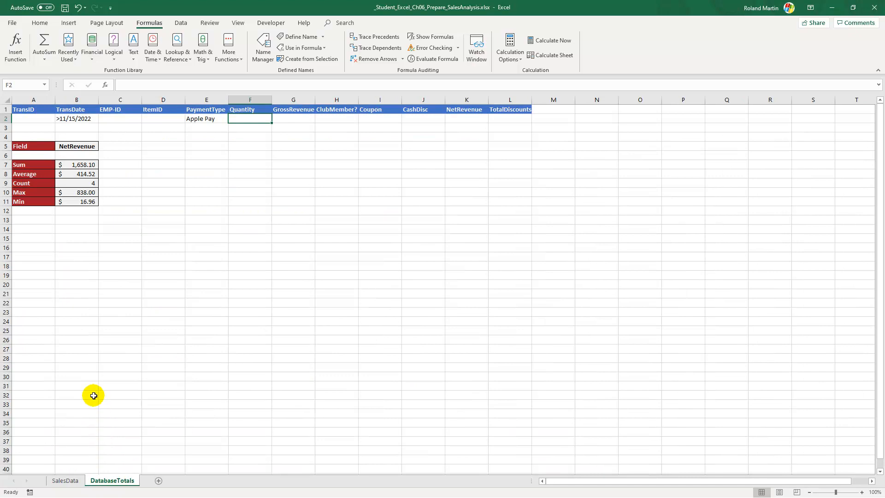
key(F10)
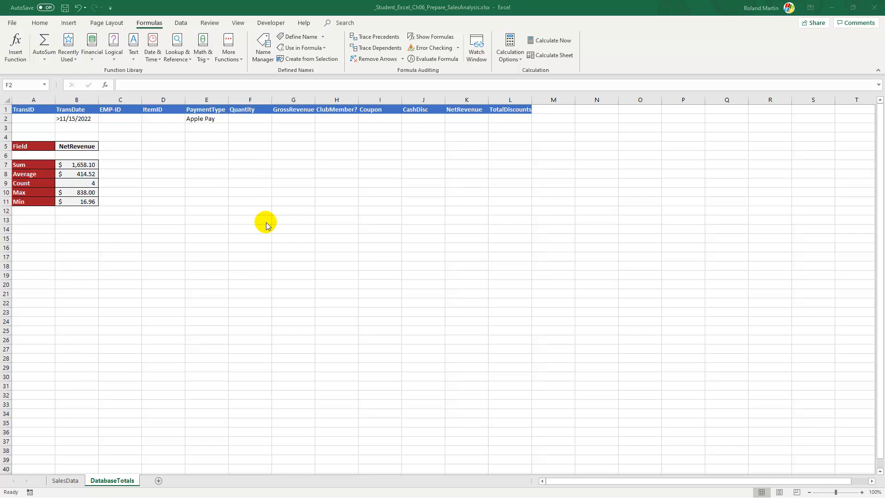
key(alt+Tab)
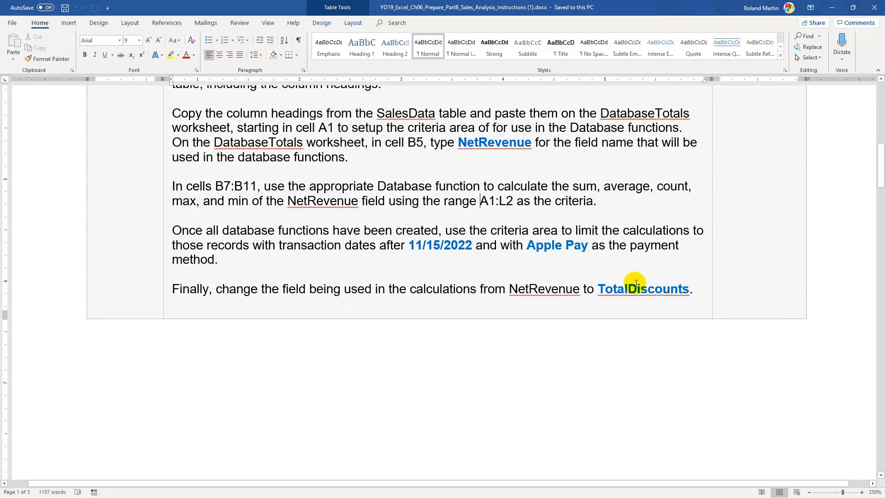
click(605, 288)
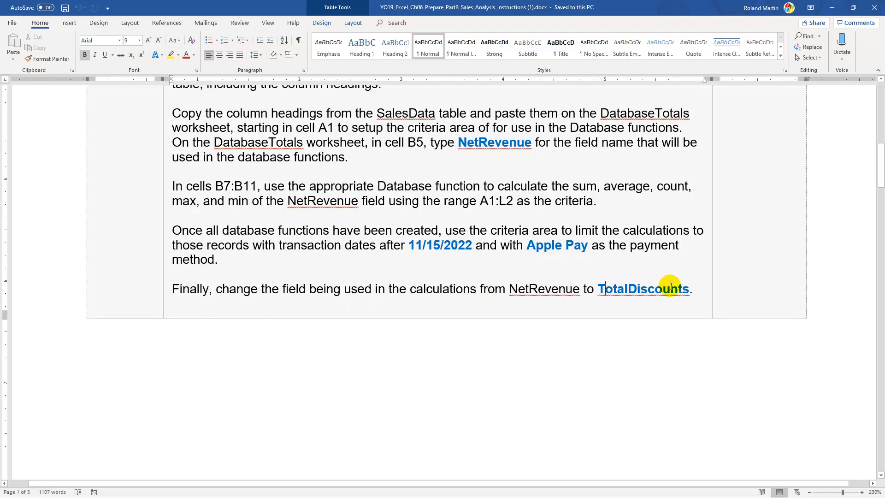
key(alt+Tab)
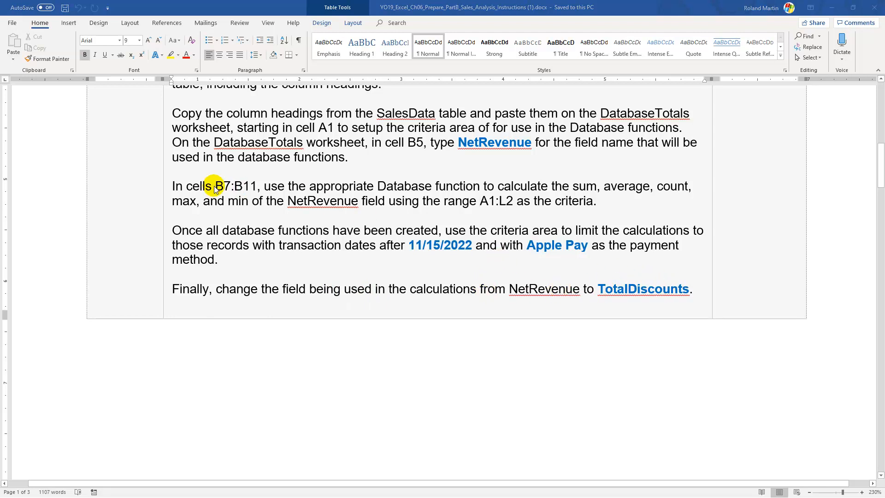
Change the field name in cell B5 of DatabaseTotals in Excel to TotalDiscounts.
click(70, 147)
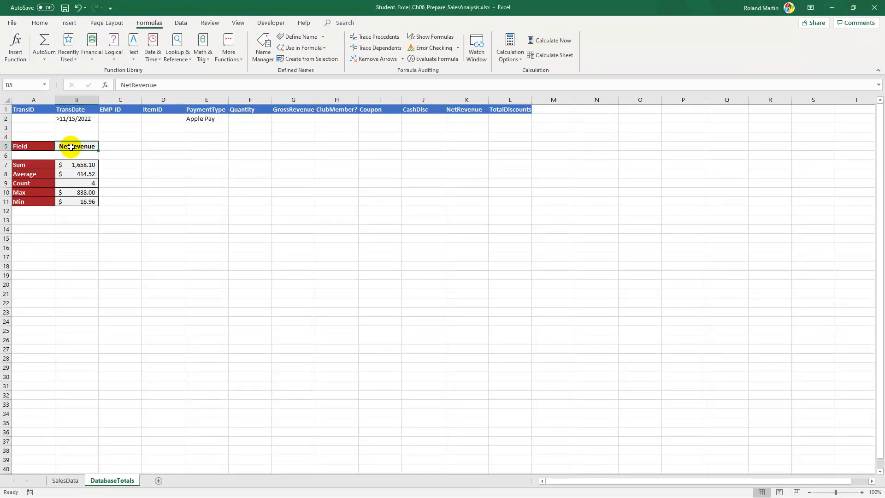
text(Tota)
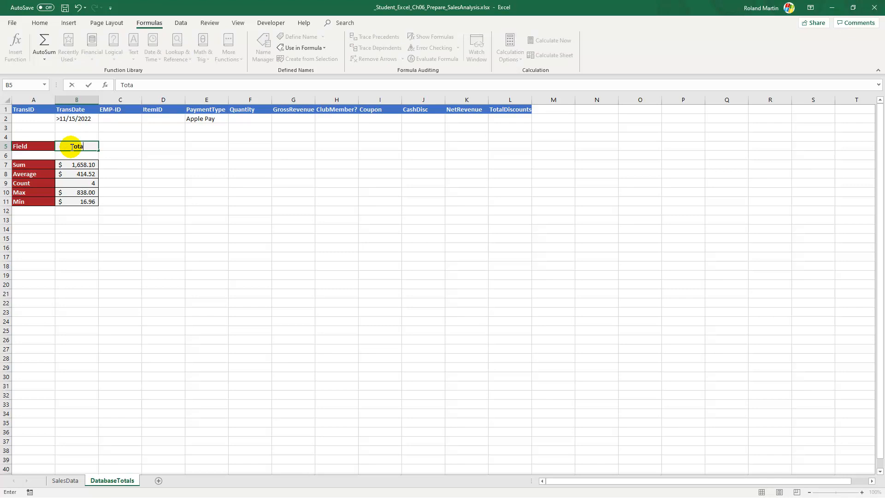
text(Discounts)
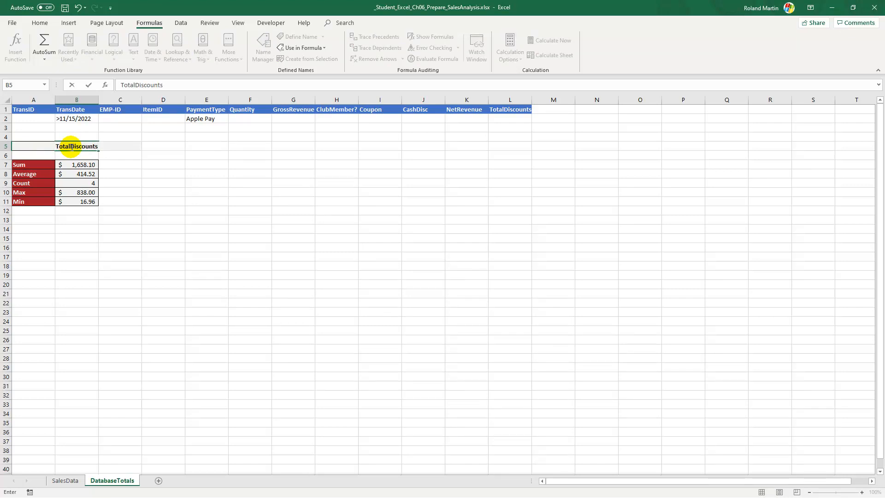
key(Return)
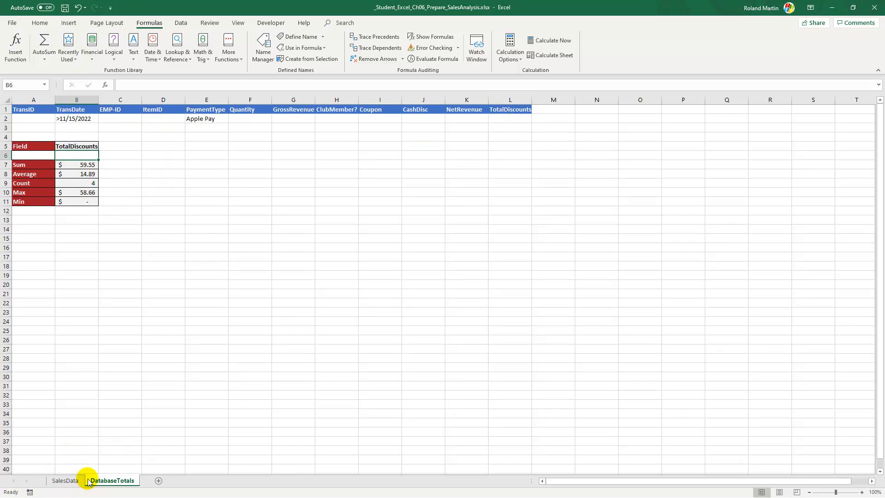
Compare the recalculated totals with the TotalDiscounts column of SalesData, and read step 3 of the Word instructions about Recommended PivotTables.
click(65, 480)
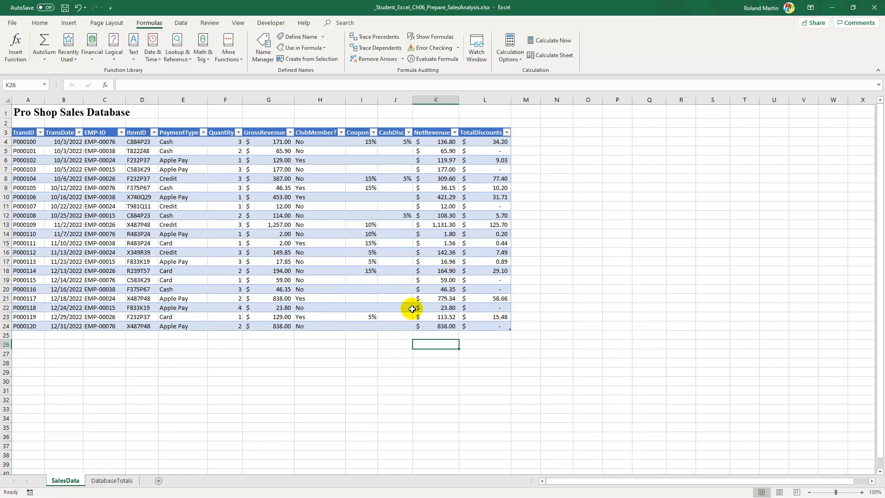
click(125, 482)
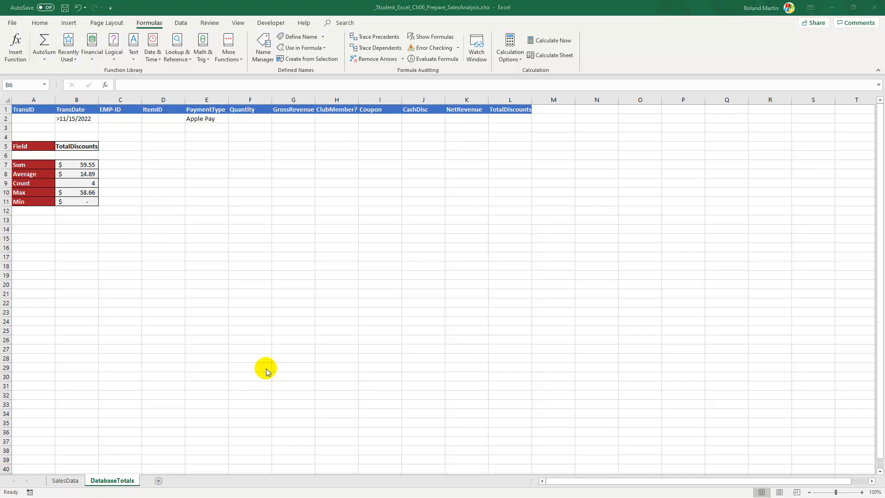
key(alt+Tab)
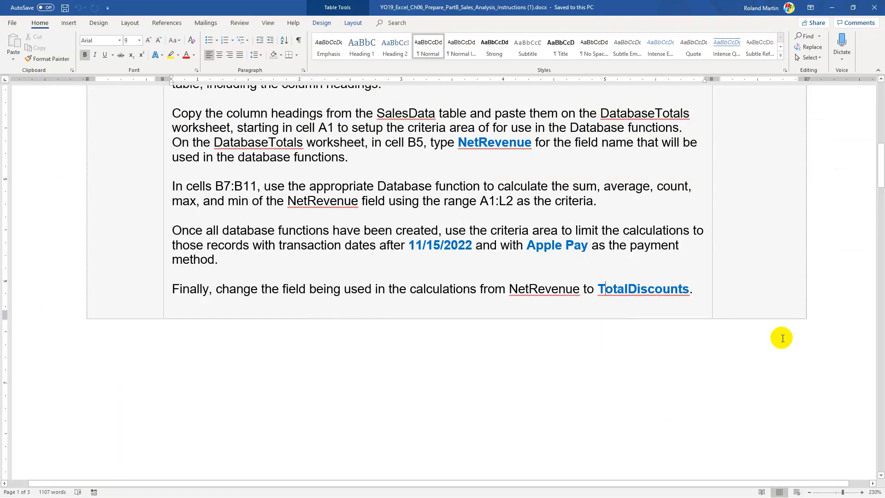
drag(878, 183, 881, 248)
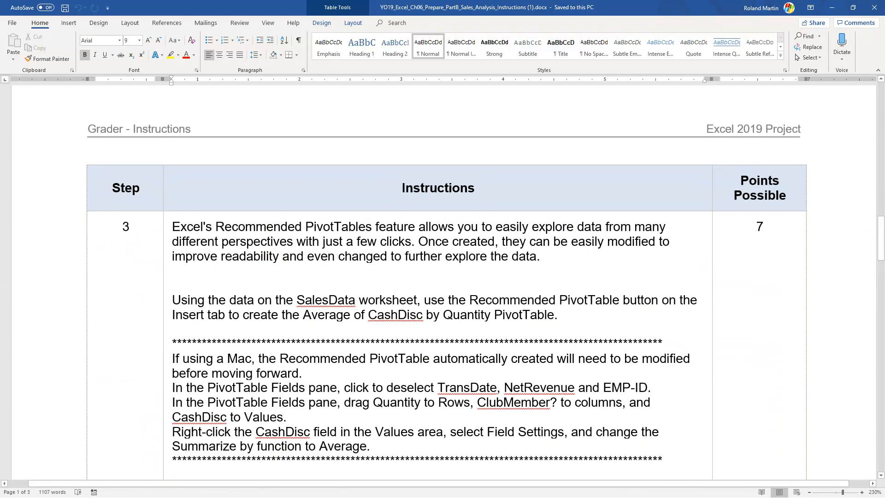